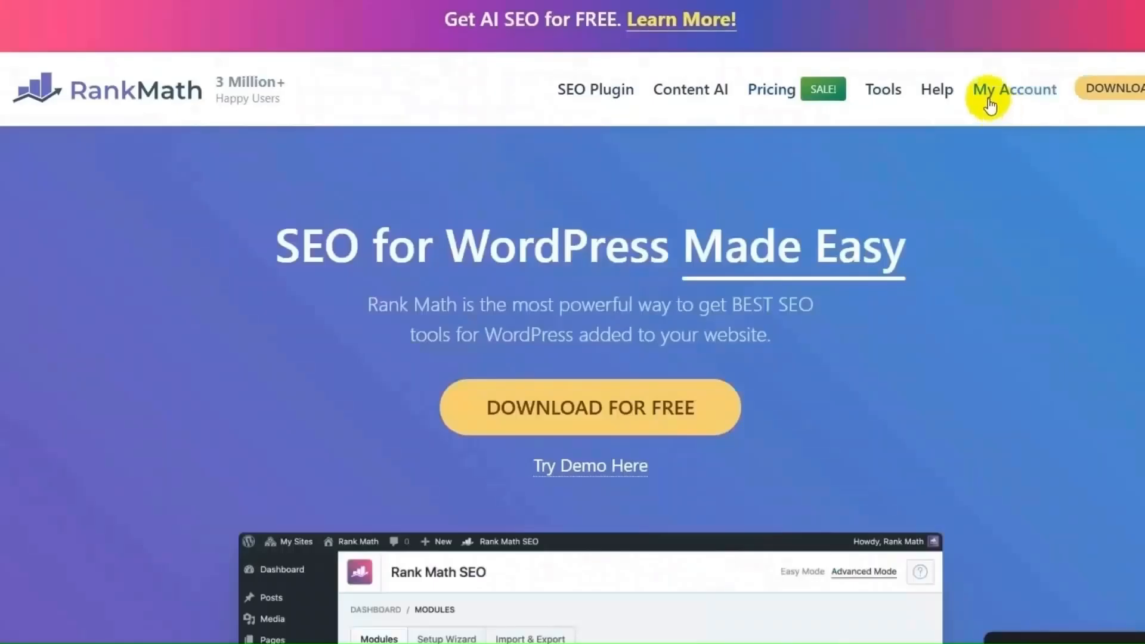
Open the Rank Math account page, and upload and install seo-by-rank-math-pro.zip as a new plugin on the WordPress site.
click(989, 104)
scroll(620, 336, down, 3)
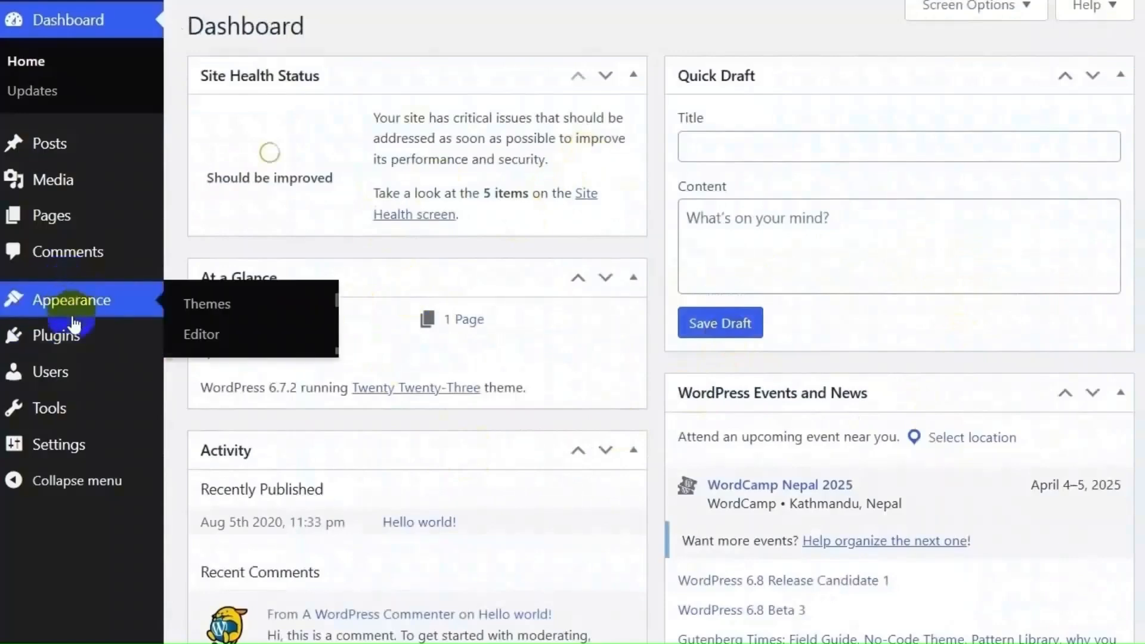
mouse_move(115, 351)
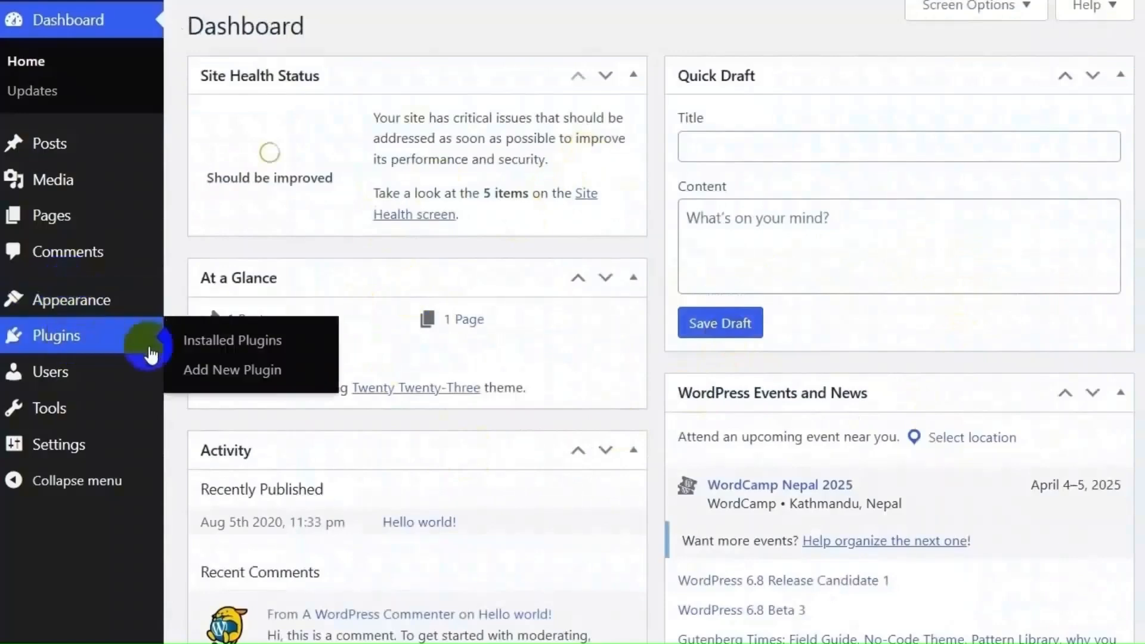
click(223, 371)
click(340, 30)
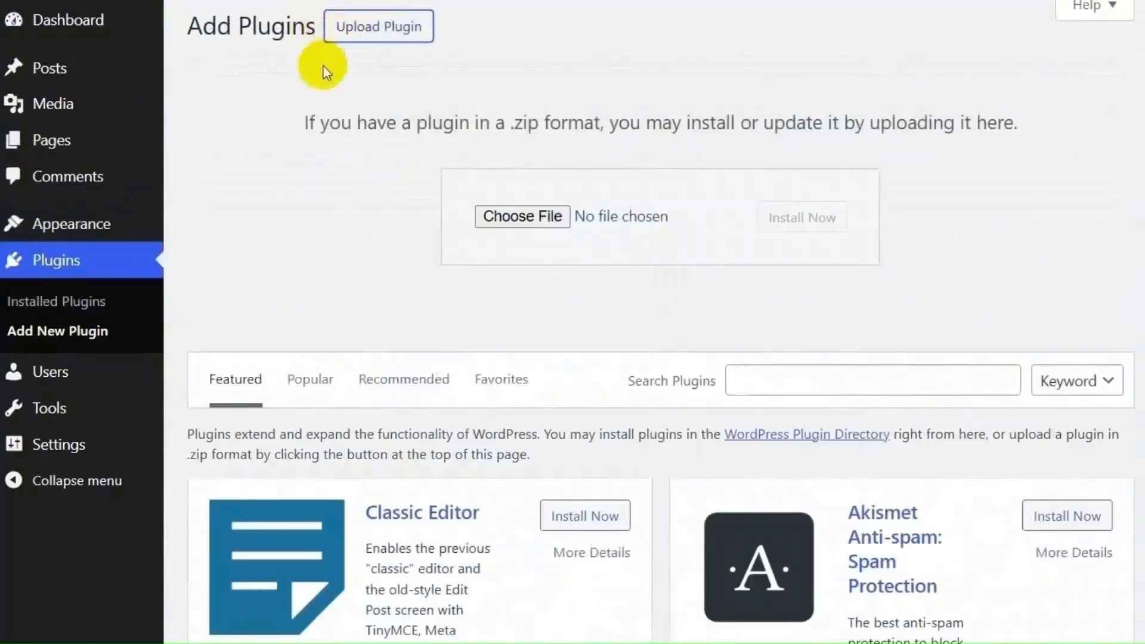
click(517, 217)
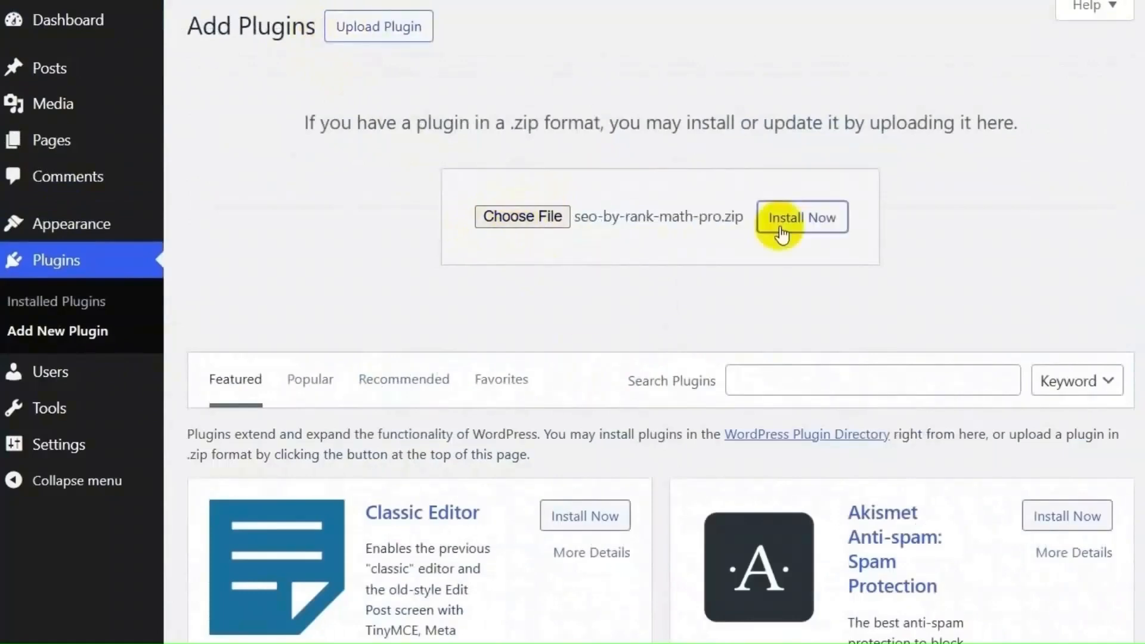
click(780, 217)
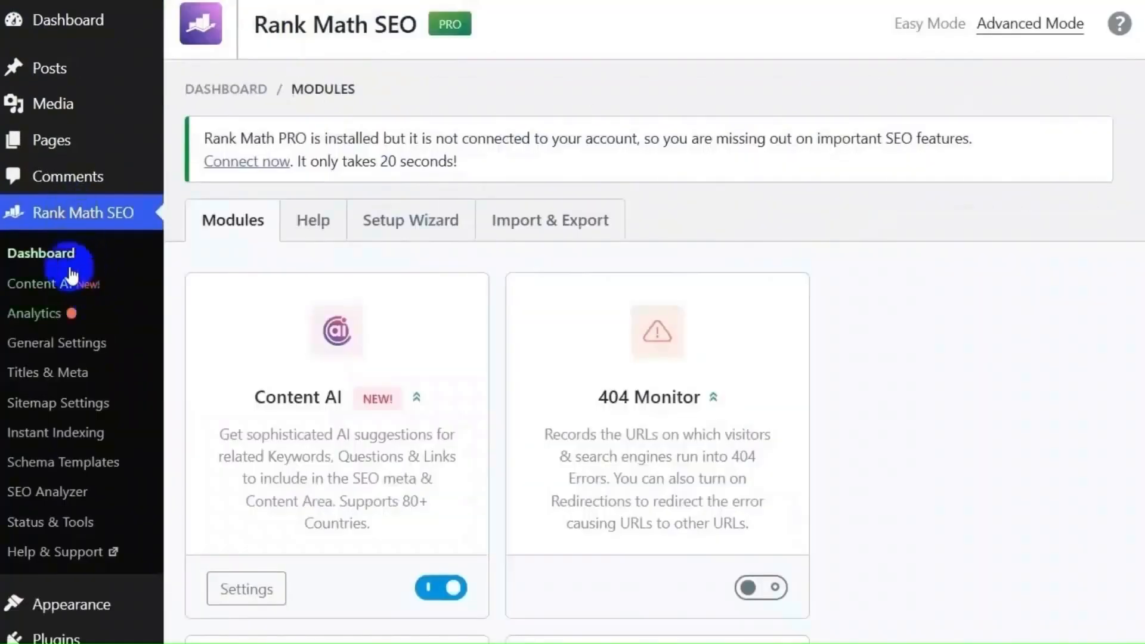
Connect the plugin to the Rank Math account and activate the Rank Math Pro Plan for the site.
click(335, 236)
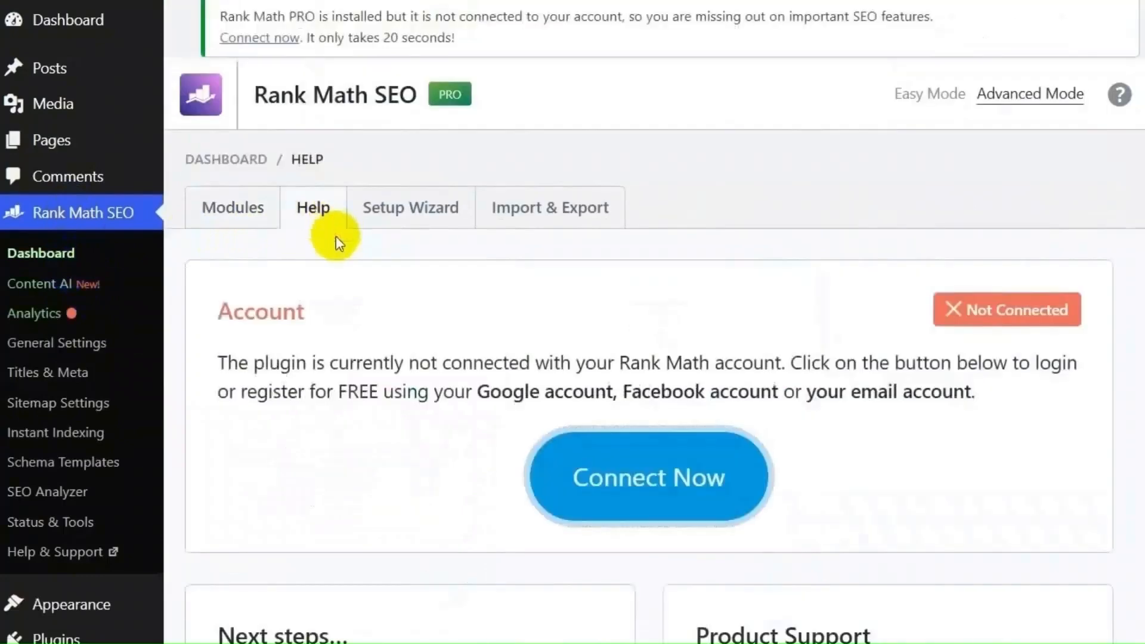
click(615, 507)
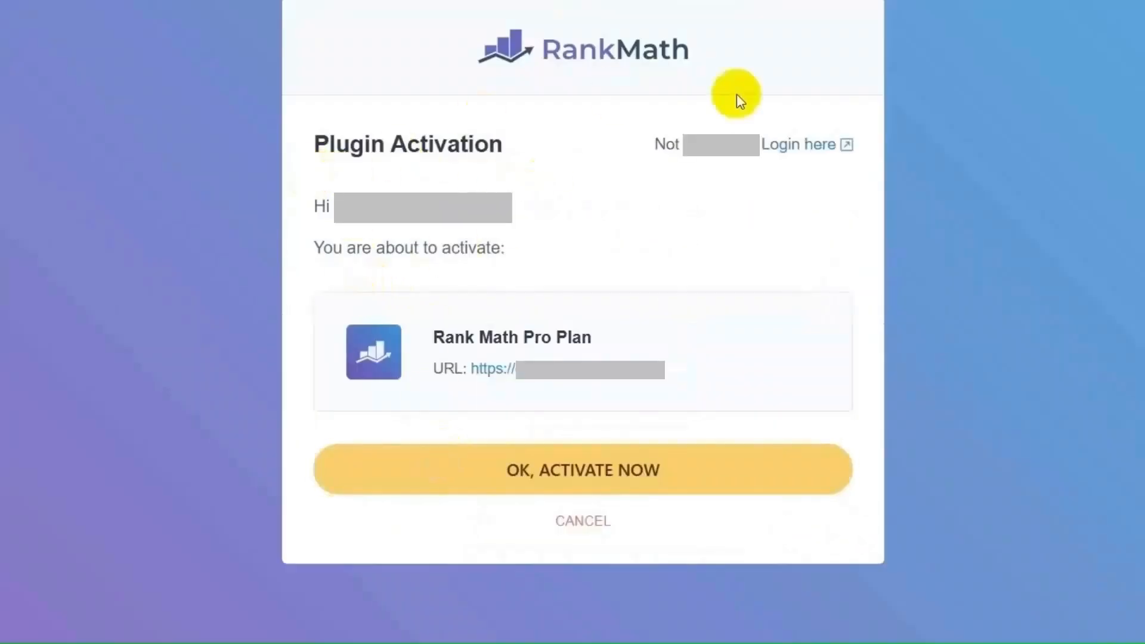
click(605, 480)
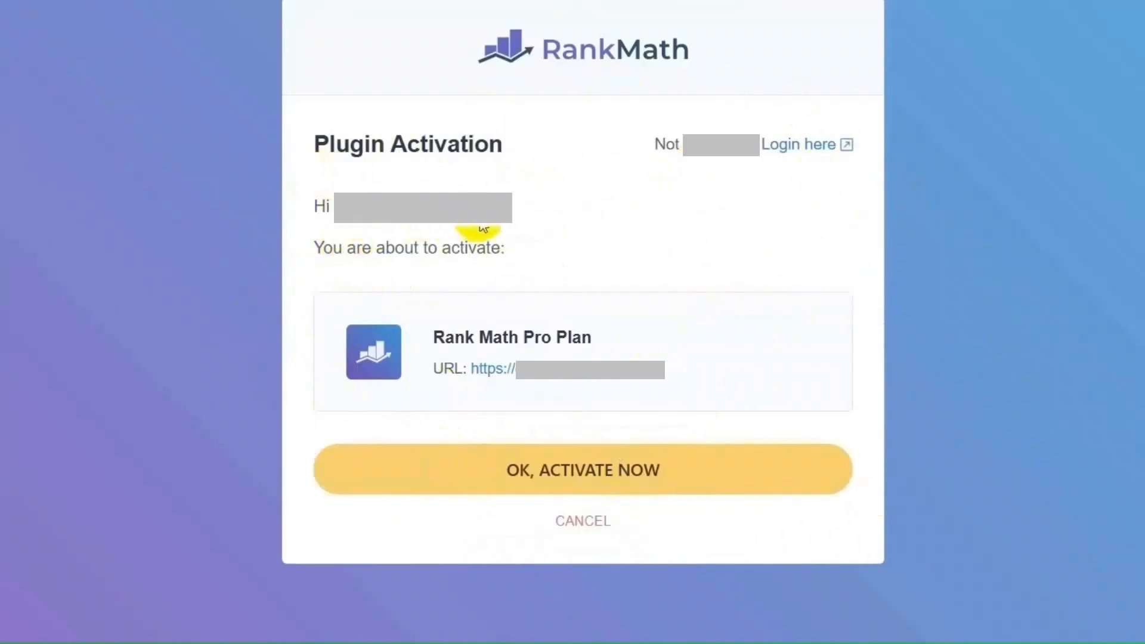
click(502, 488)
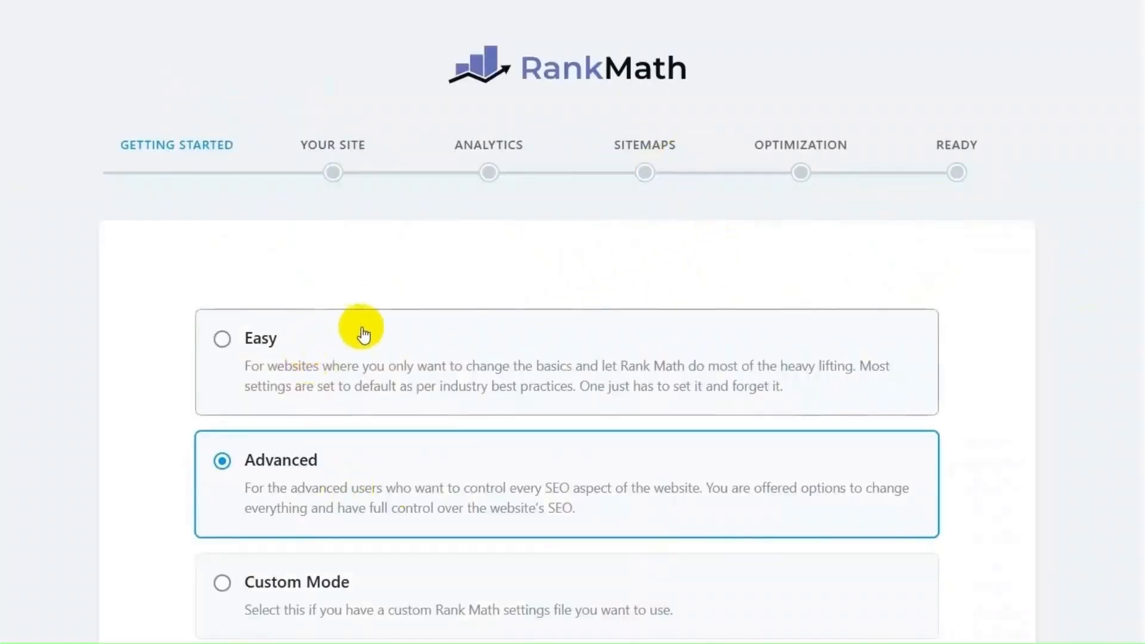
Choose the Advanced setup mode and start the setup wizard.
scroll(362, 330, down, 2)
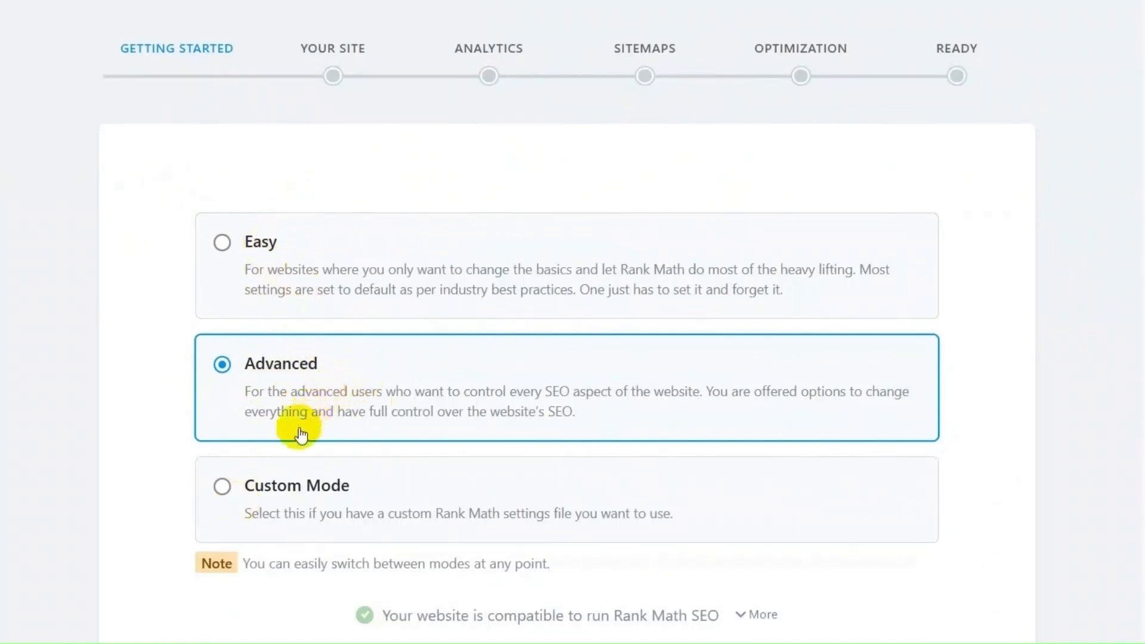
click(255, 482)
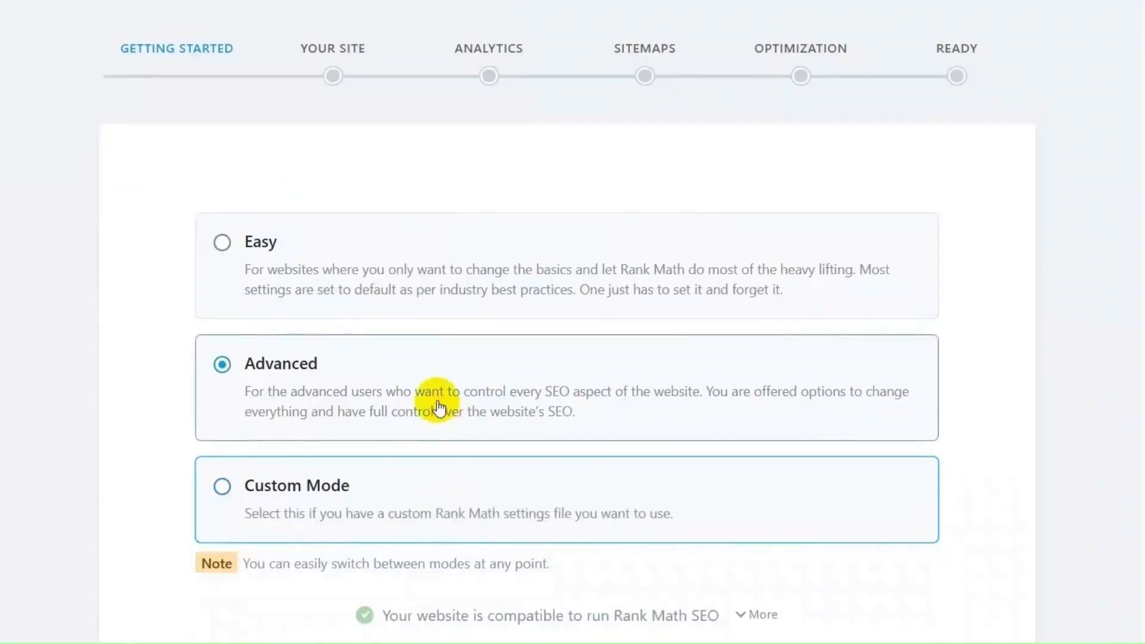
scroll(557, 545, down, 3)
click(560, 542)
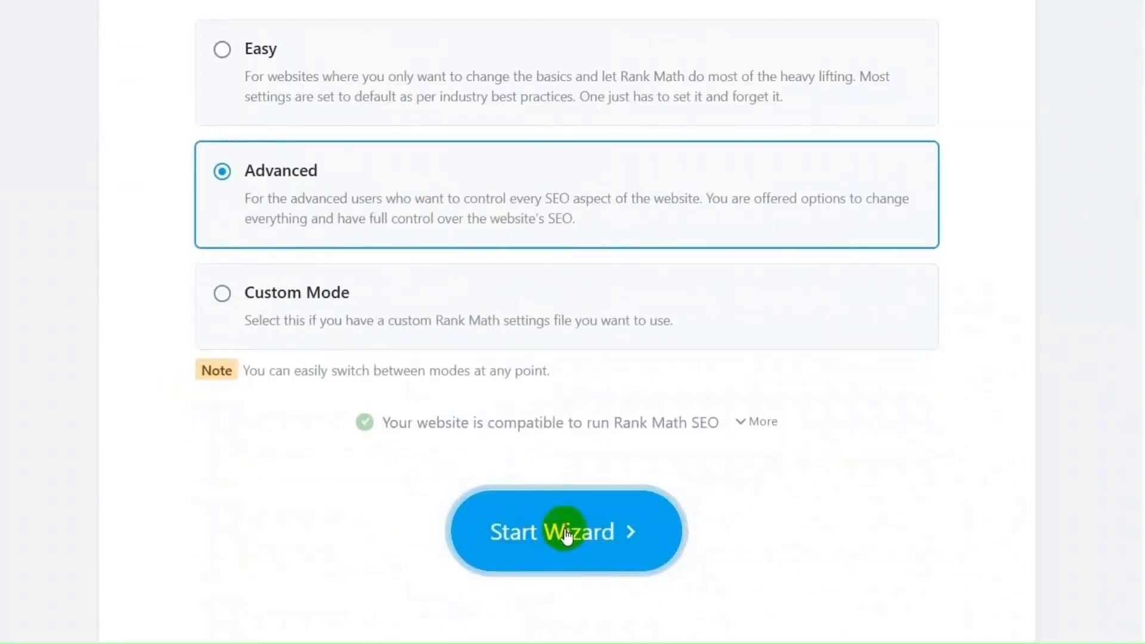
Set the site type to Personal Blog, check the name, logo and social image fields, and save the site details.
scroll(378, 347, down, 1)
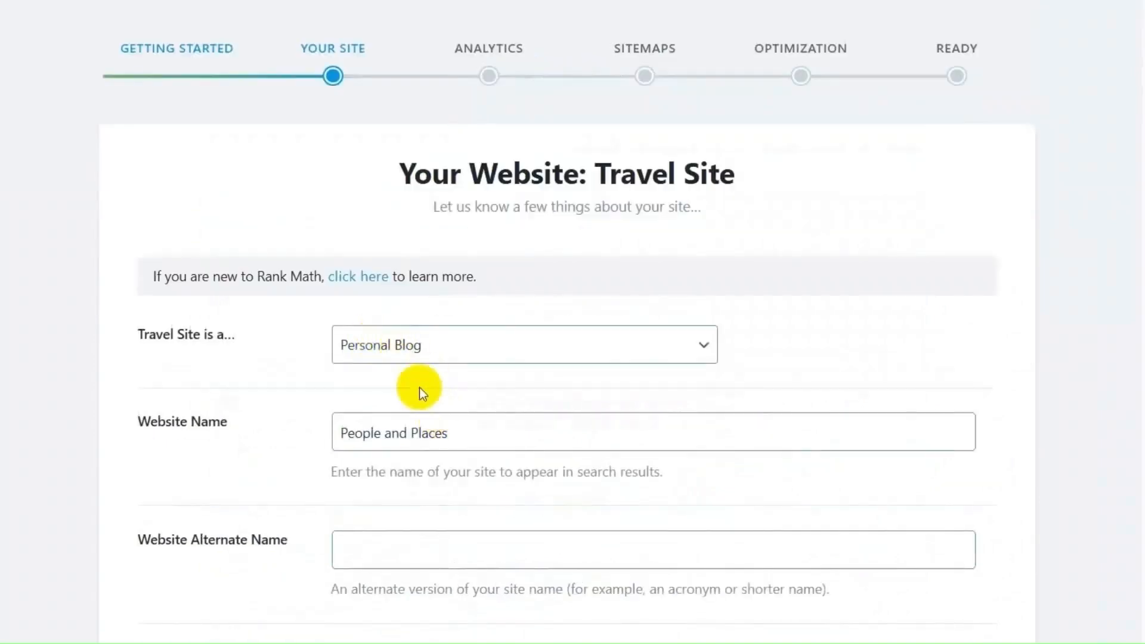
scroll(334, 369, down, 1)
click(399, 262)
click(398, 281)
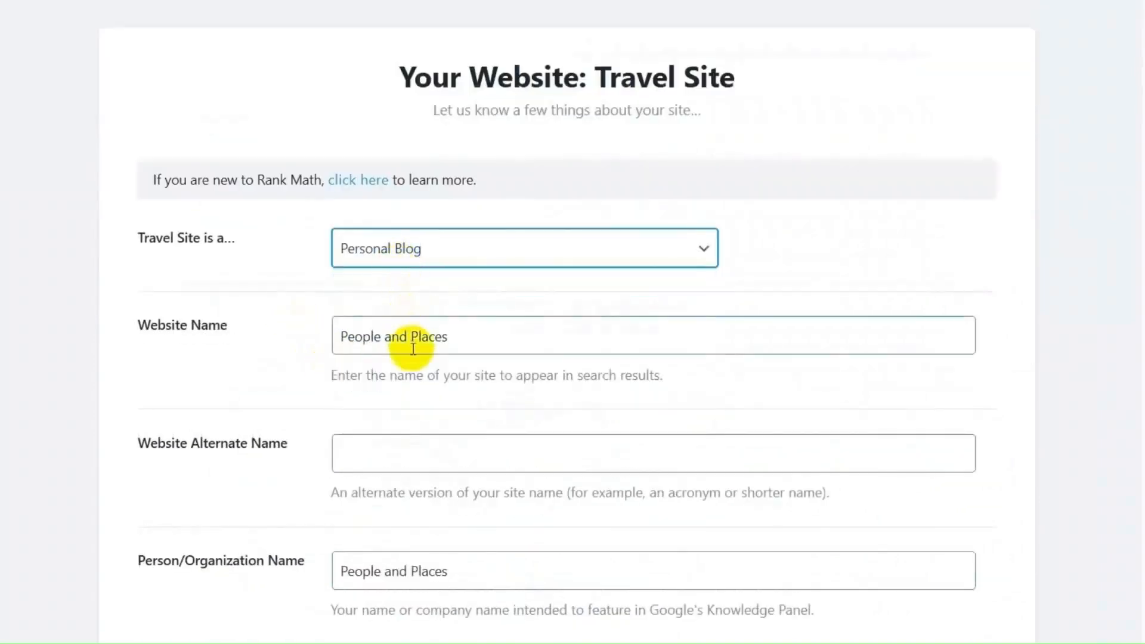
scroll(412, 350, down, 3)
scroll(393, 406, down, 2)
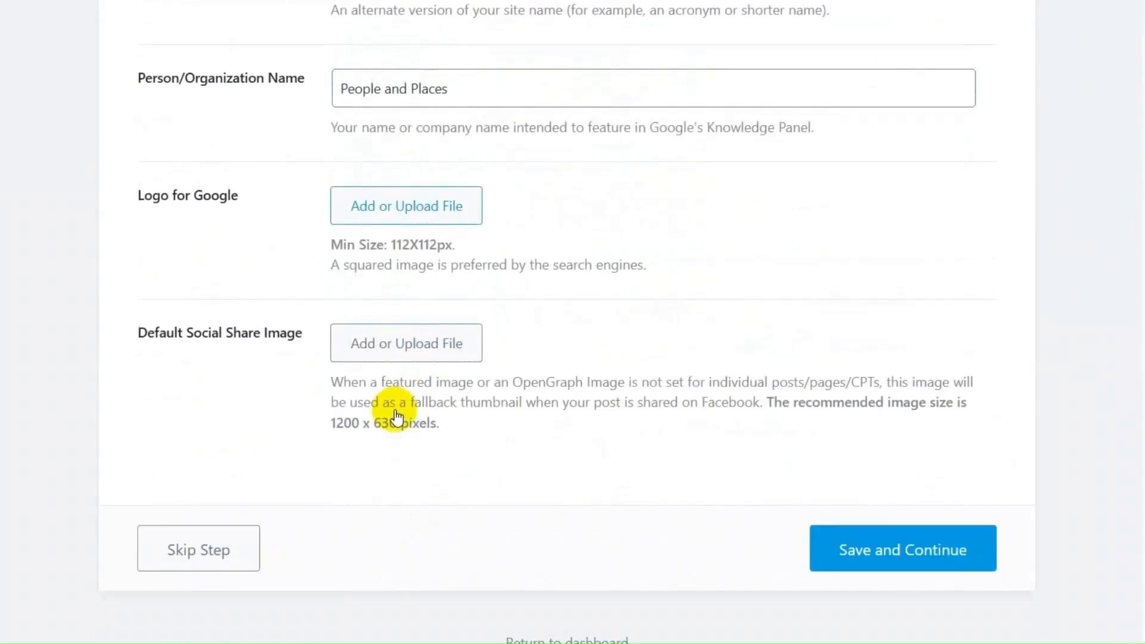
scroll(680, 458, up, 3)
scroll(680, 458, up, 1)
scroll(673, 450, down, 3)
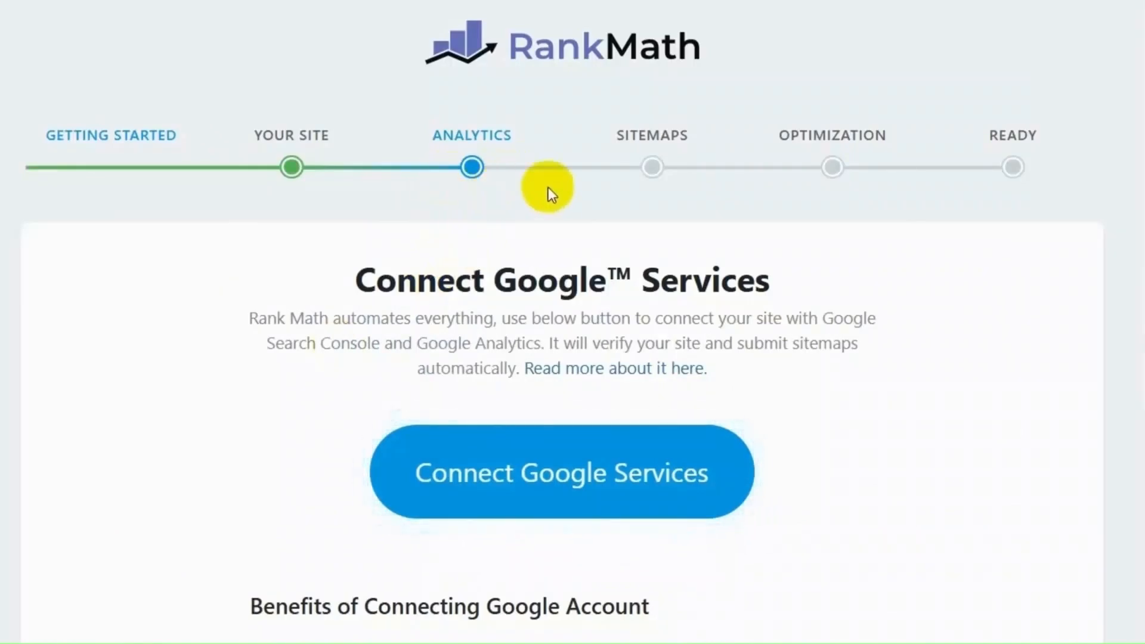
Skip connecting Google services in the Analytics stage of the wizard.
scroll(545, 185, down, 1)
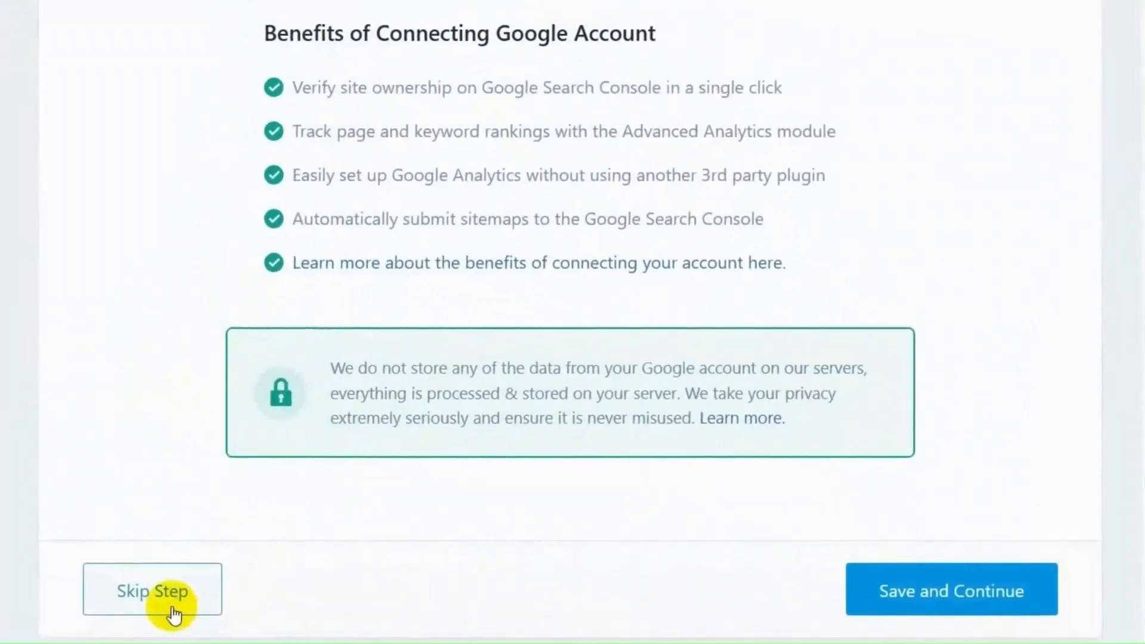
click(172, 609)
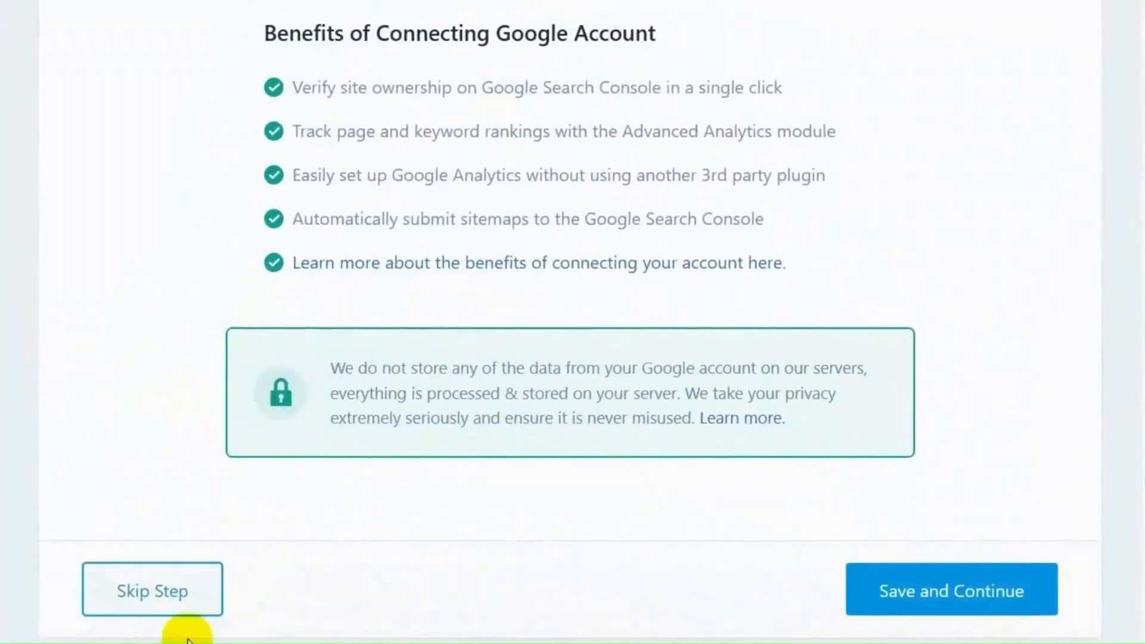
Review the general, news and video sitemap settings and save them with images, posts, pages and categories included.
scroll(392, 292, down, 3)
scroll(392, 292, up, 2)
scroll(401, 339, down, 5)
scroll(401, 339, down, 3)
scroll(396, 340, up, 10)
scroll(304, 332, down, 2)
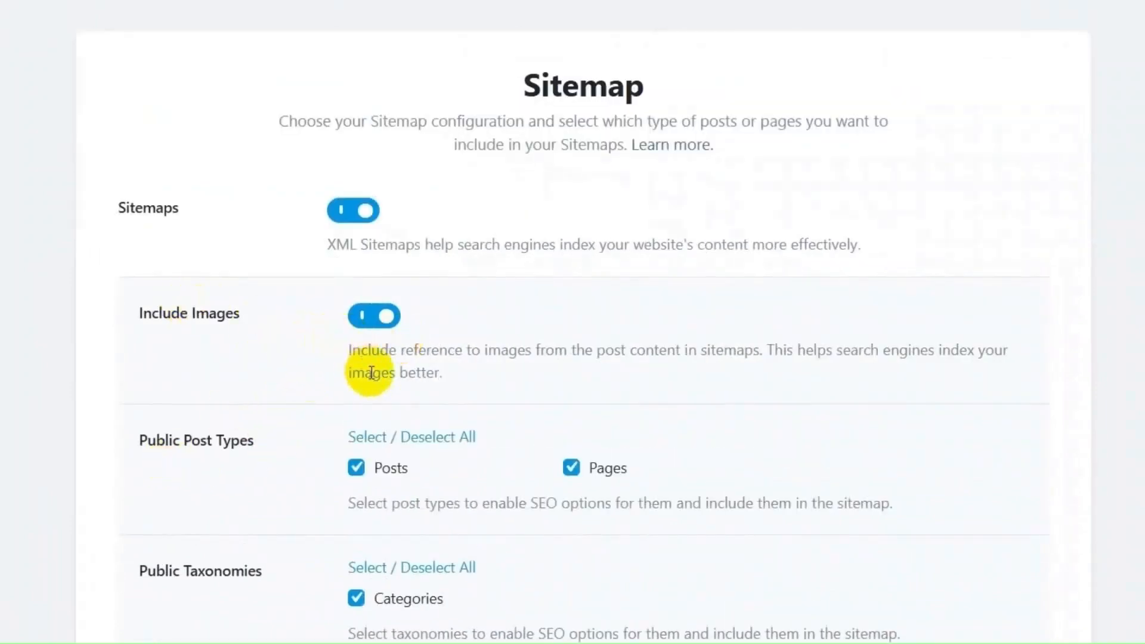
scroll(371, 373, down, 2)
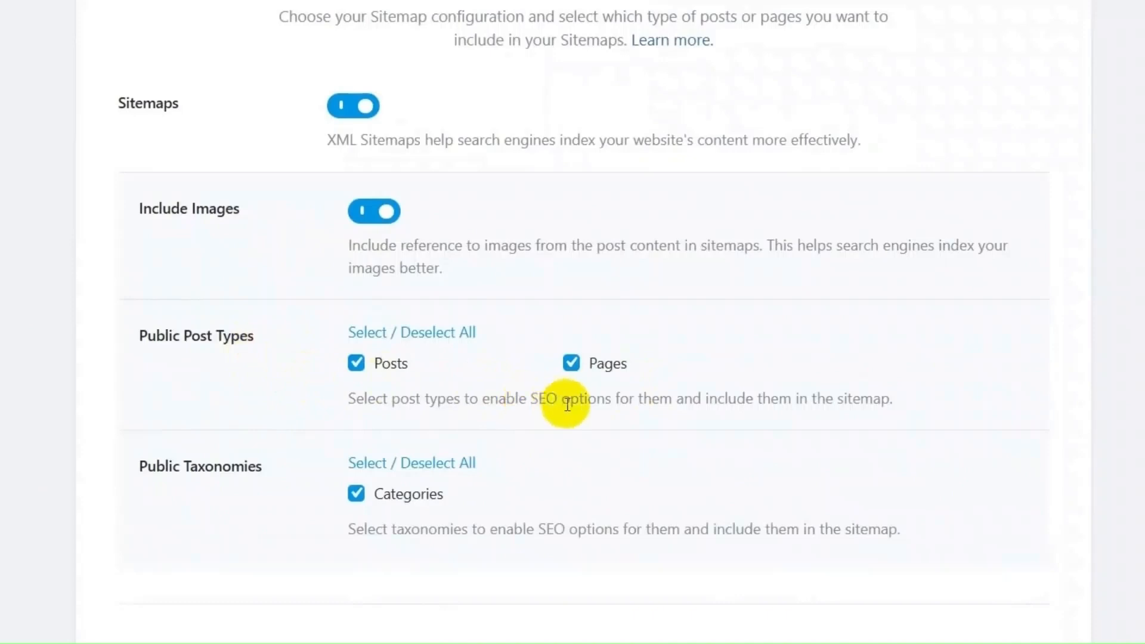
scroll(341, 417, down, 2)
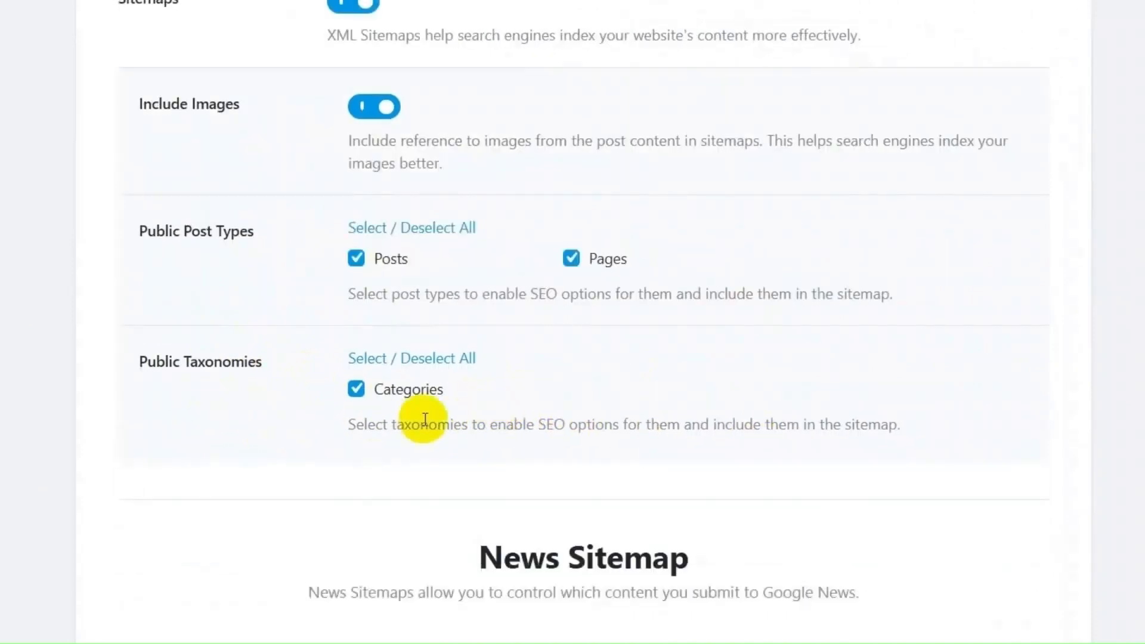
scroll(423, 421, down, 14)
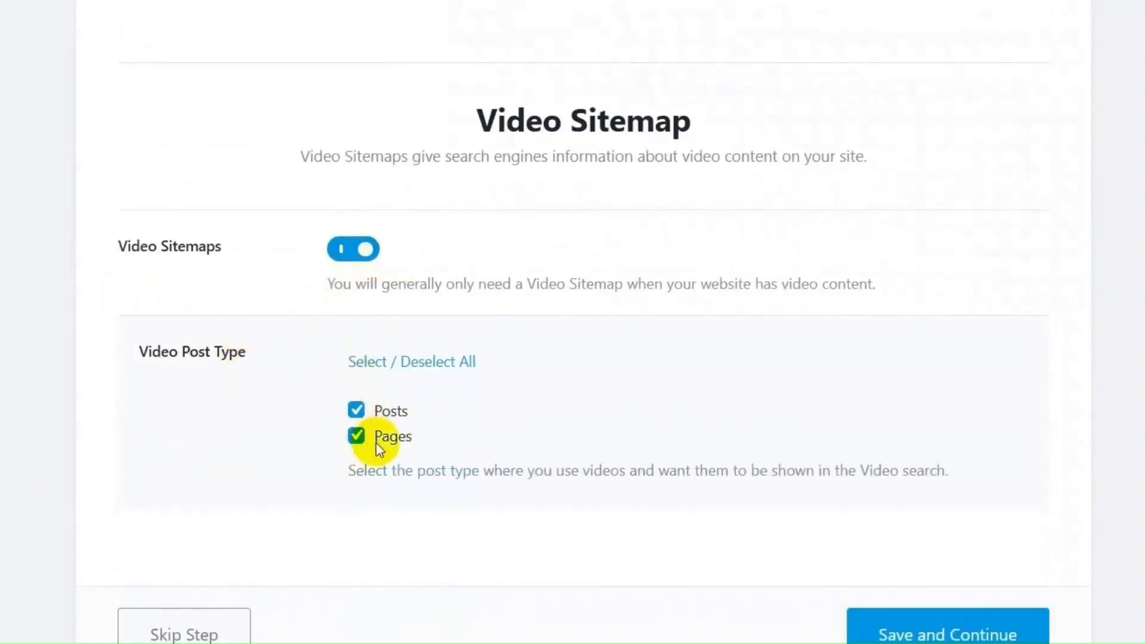
click(901, 629)
Save the SEO Tweaks with empty archives set to noindex and external links opening in a new tab.
scroll(775, 256, down, 2)
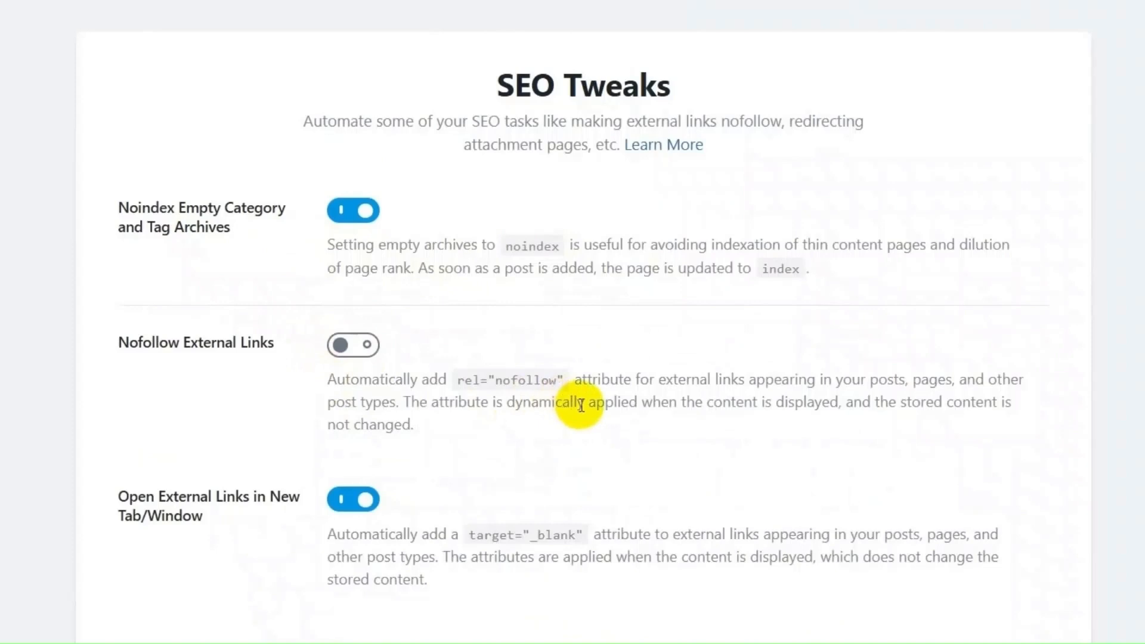
scroll(582, 406, down, 2)
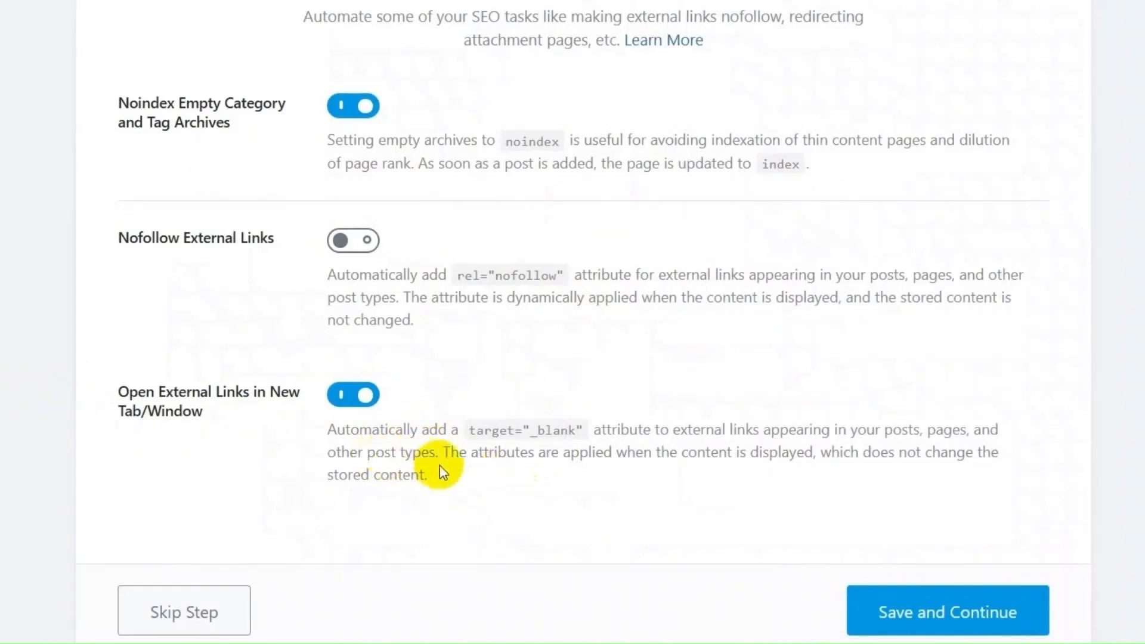
click(893, 623)
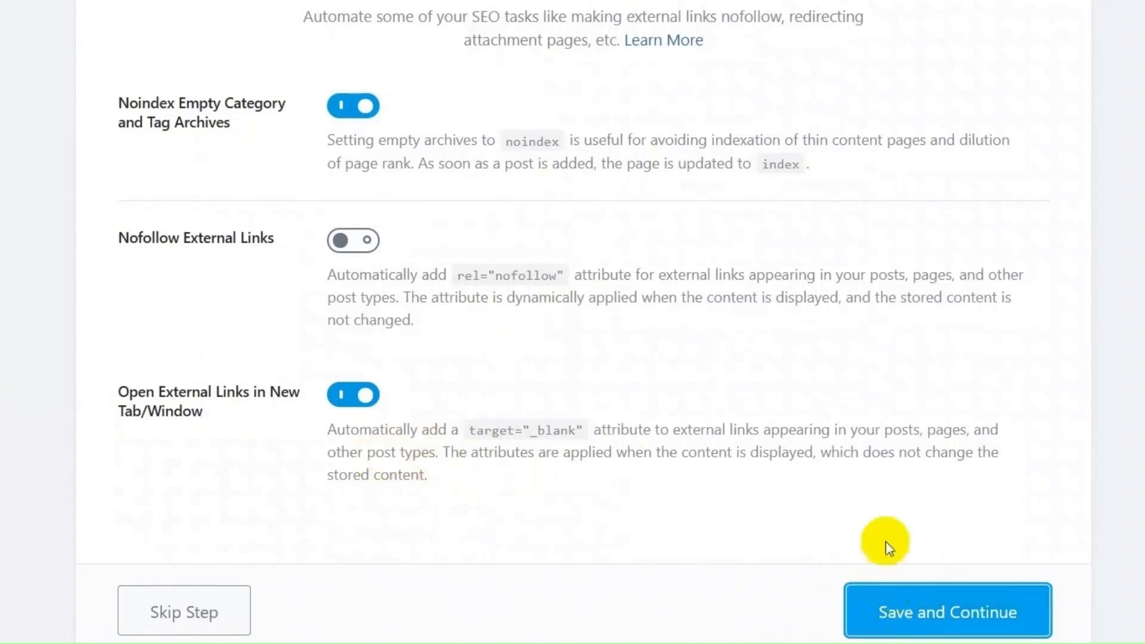
Finish the basic setup with plugin auto update enabled and continue to the advanced options.
scroll(823, 389, down, 2)
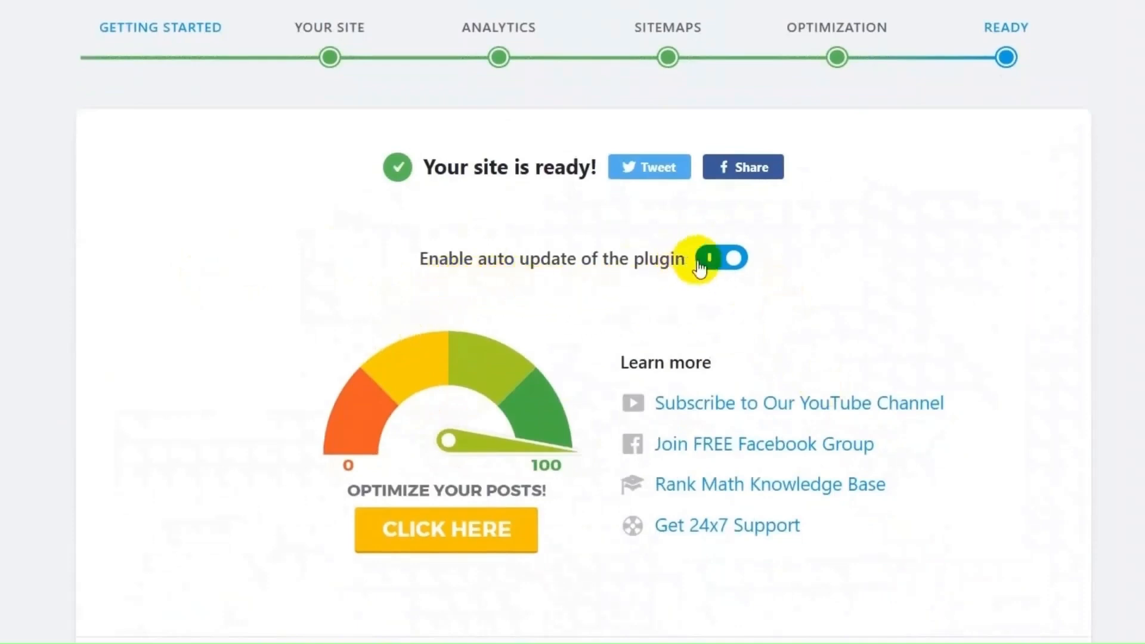
scroll(686, 263, down, 2)
click(863, 596)
Review the Role Manager capabilities for each user role and save them with Role Manager enabled.
scroll(662, 430, down, 3)
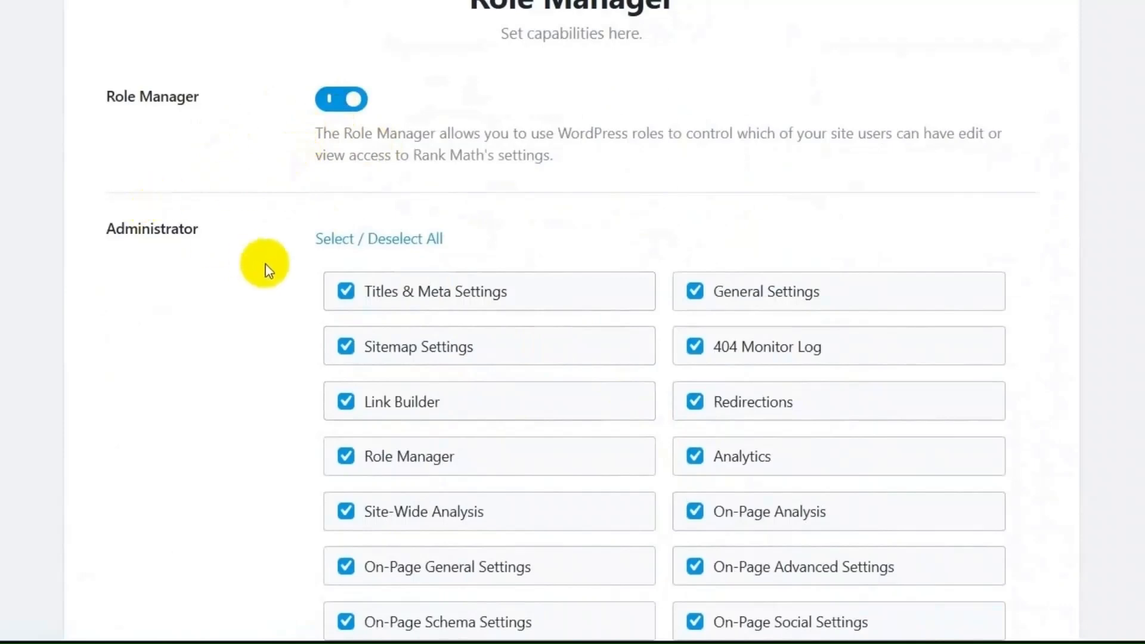
scroll(266, 266, down, 3)
scroll(283, 259, down, 20)
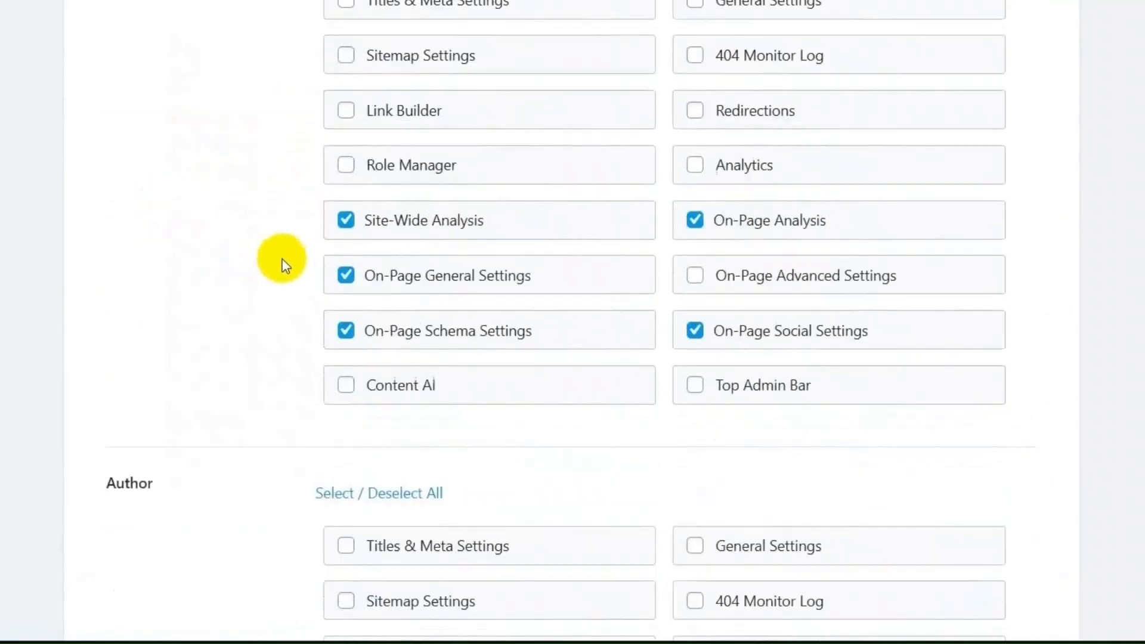
scroll(283, 262, up, 20)
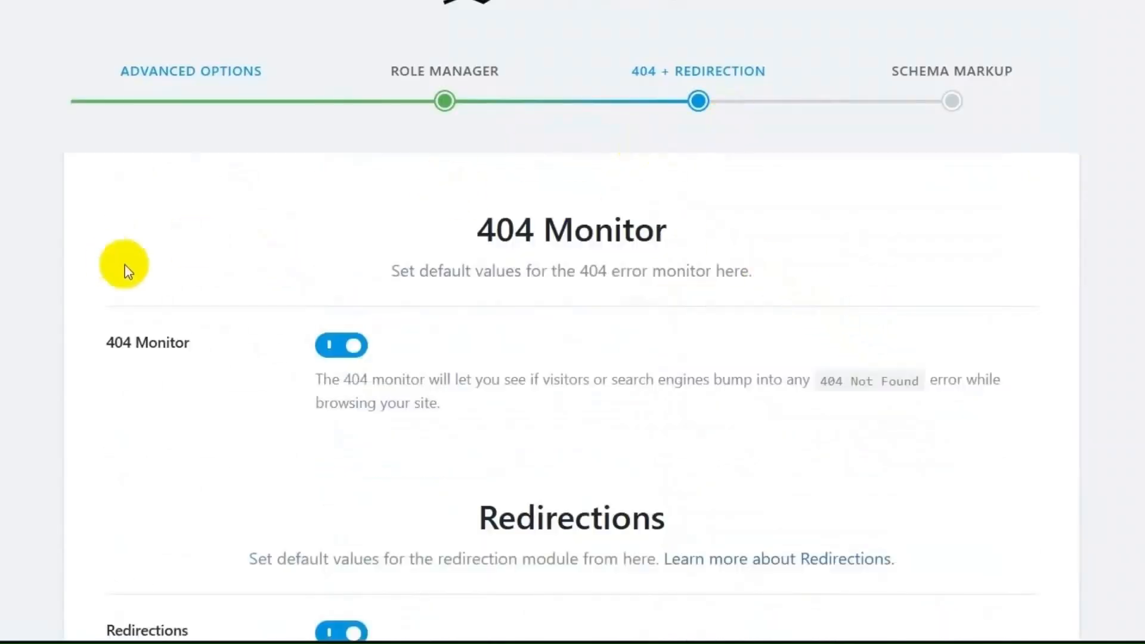
Save the 404 Monitor and Redirections settings with both modules enabled.
scroll(355, 299, down, 3)
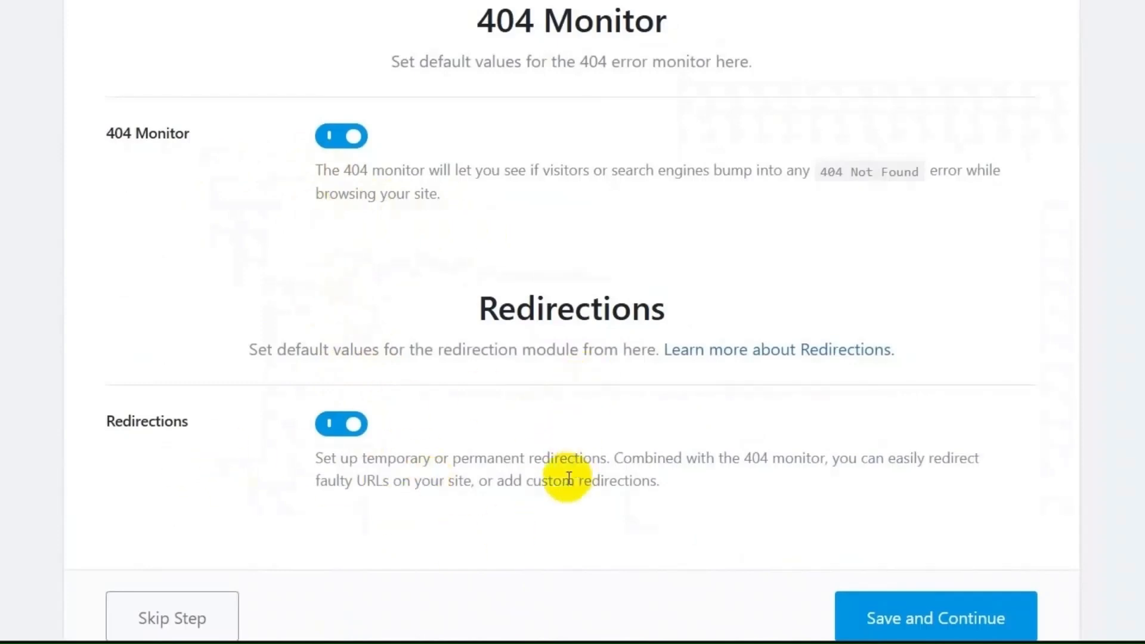
scroll(566, 477, down, 2)
click(888, 514)
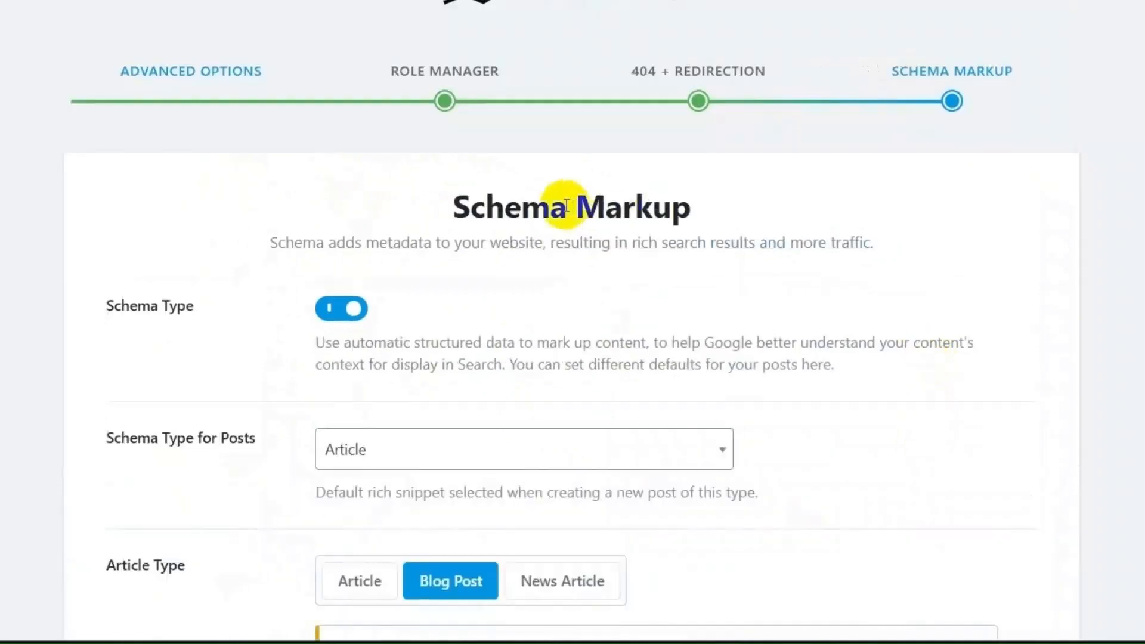
Save the Schema Markup defaults with Article schema, using Blog Post for posts and Article for pages.
scroll(115, 210, down, 2)
scroll(437, 262, down, 2)
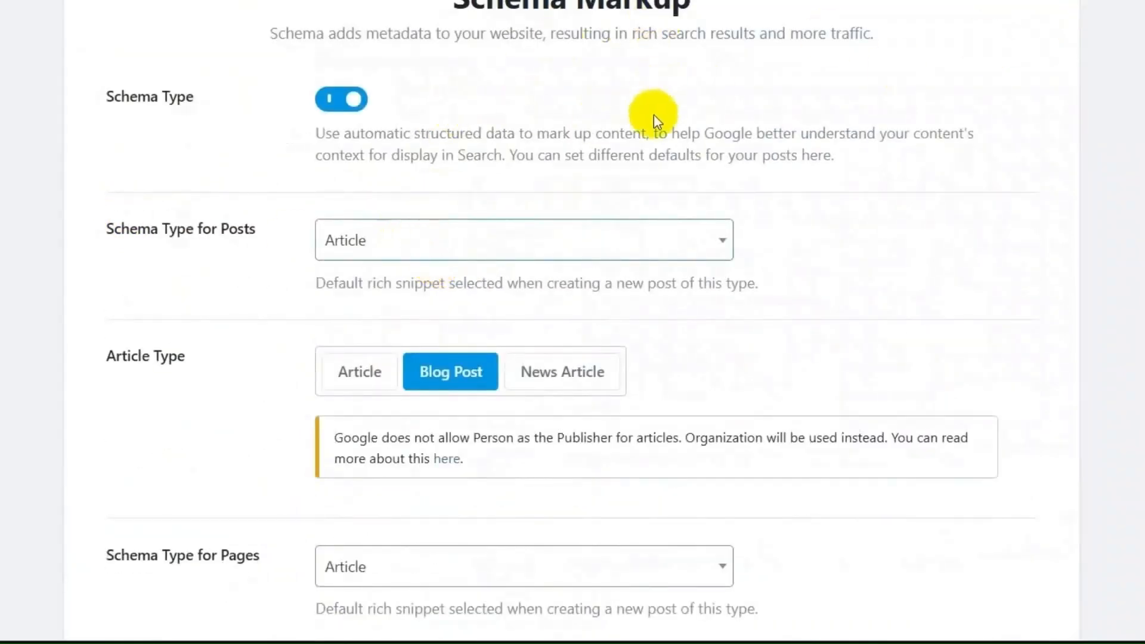
scroll(824, 460, down, 8)
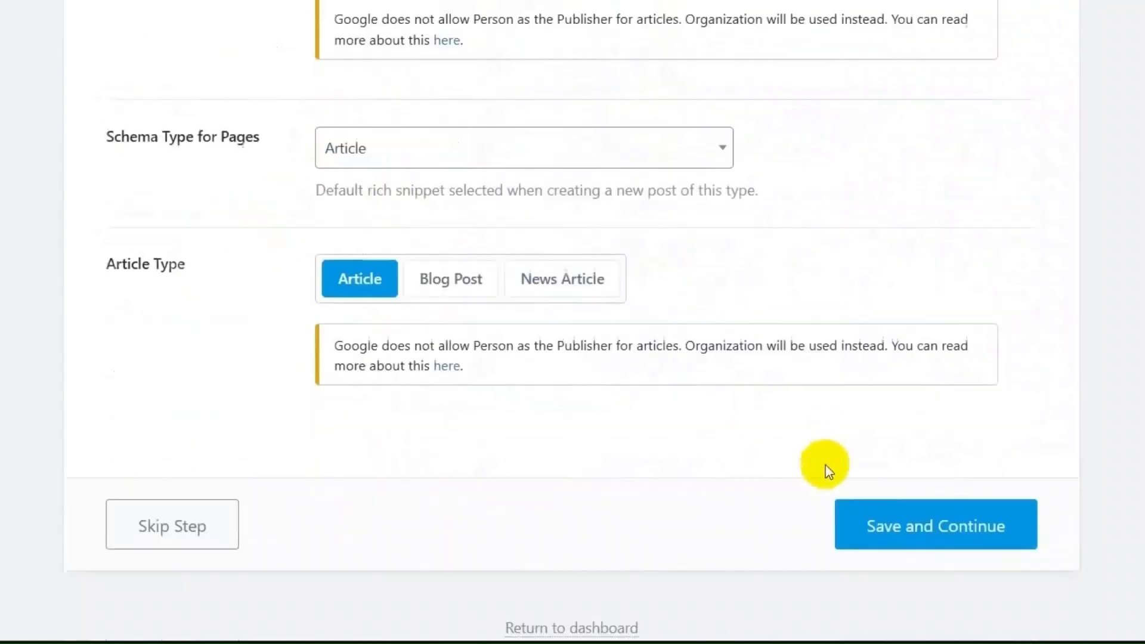
click(921, 470)
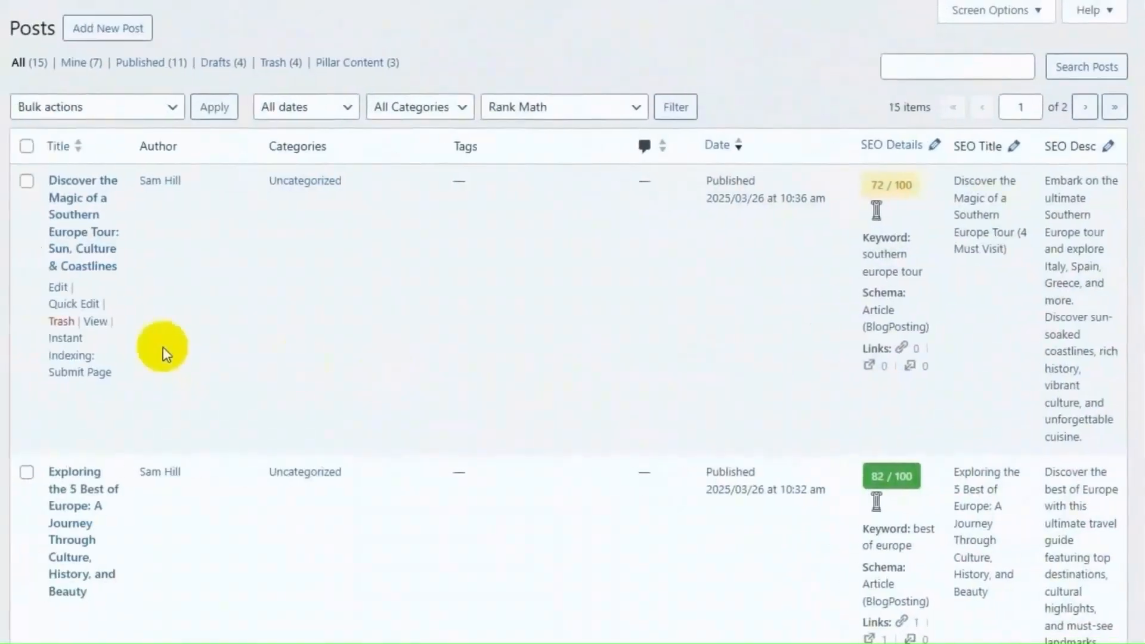
Start a new post and review the Basic SEO and Additional checks for the 10 Best Places in Europe draft.
click(140, 36)
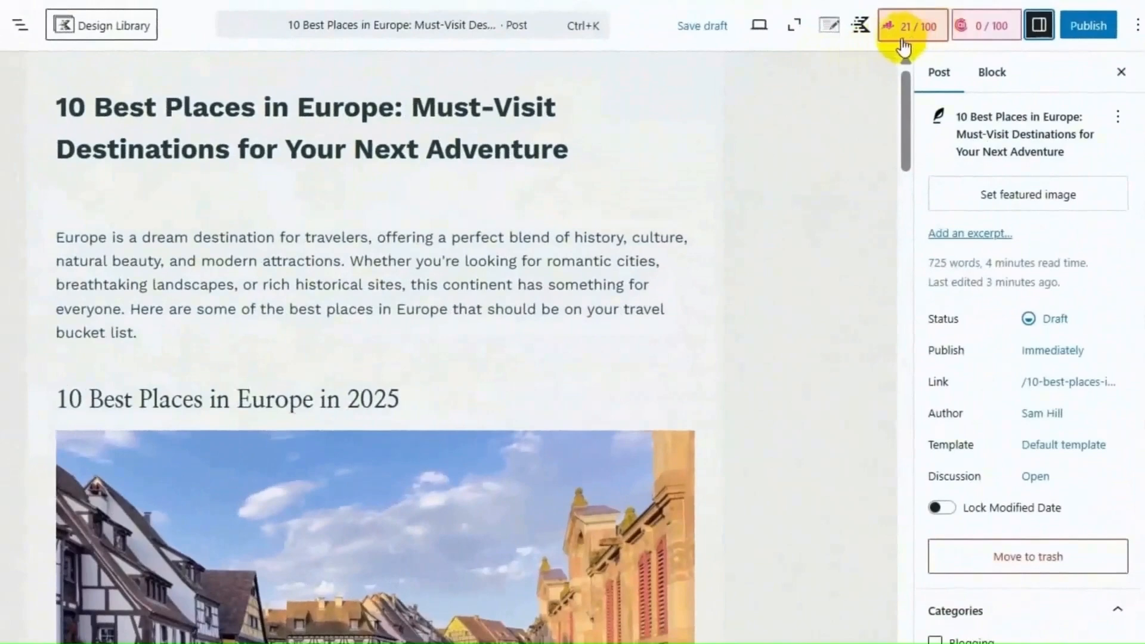
click(904, 40)
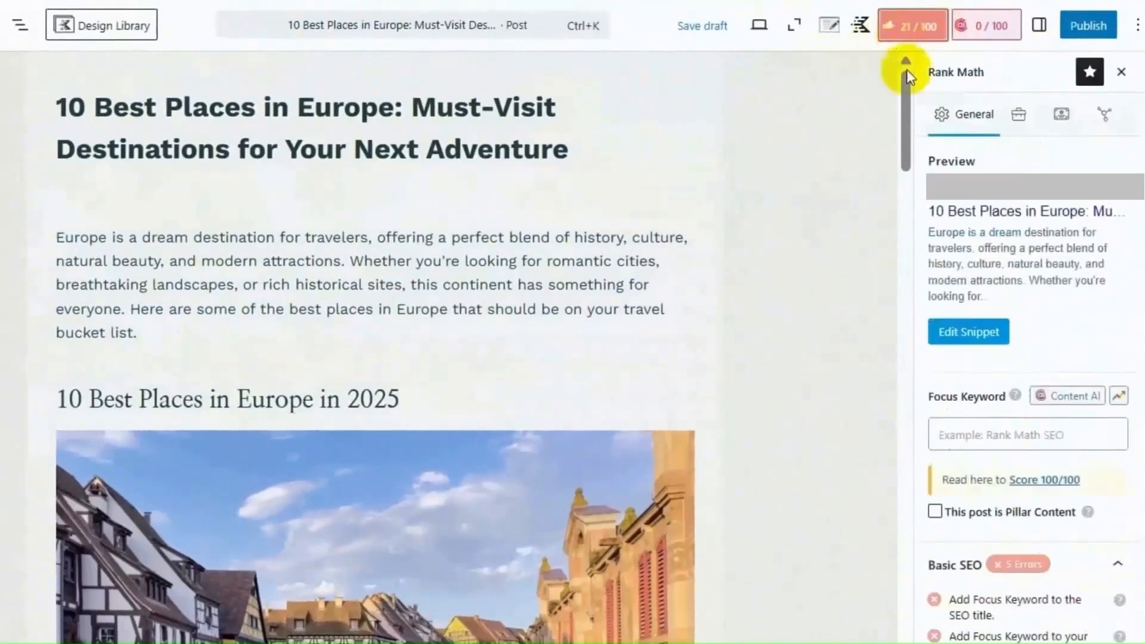
scroll(1005, 521, down, 4)
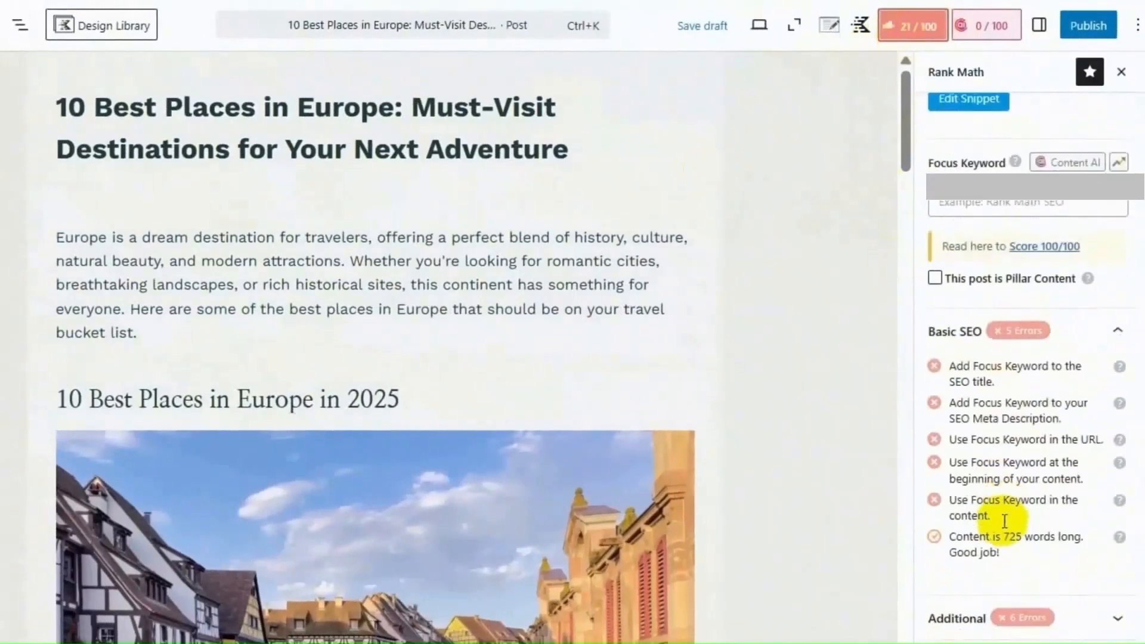
click(995, 617)
scroll(993, 615, down, 5)
scroll(997, 588, up, 10)
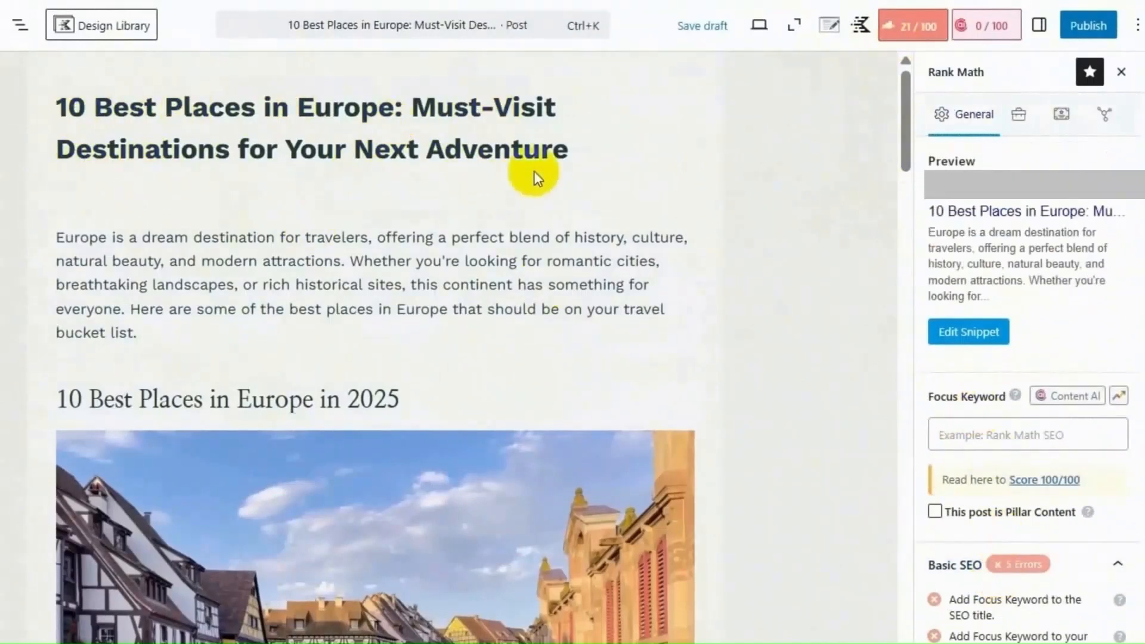
Add the focus keywords "best places in europe", "top european travel destinations", "hidden gems in europe" and "must-see places in europe".
click(955, 429)
text(best places in europe)
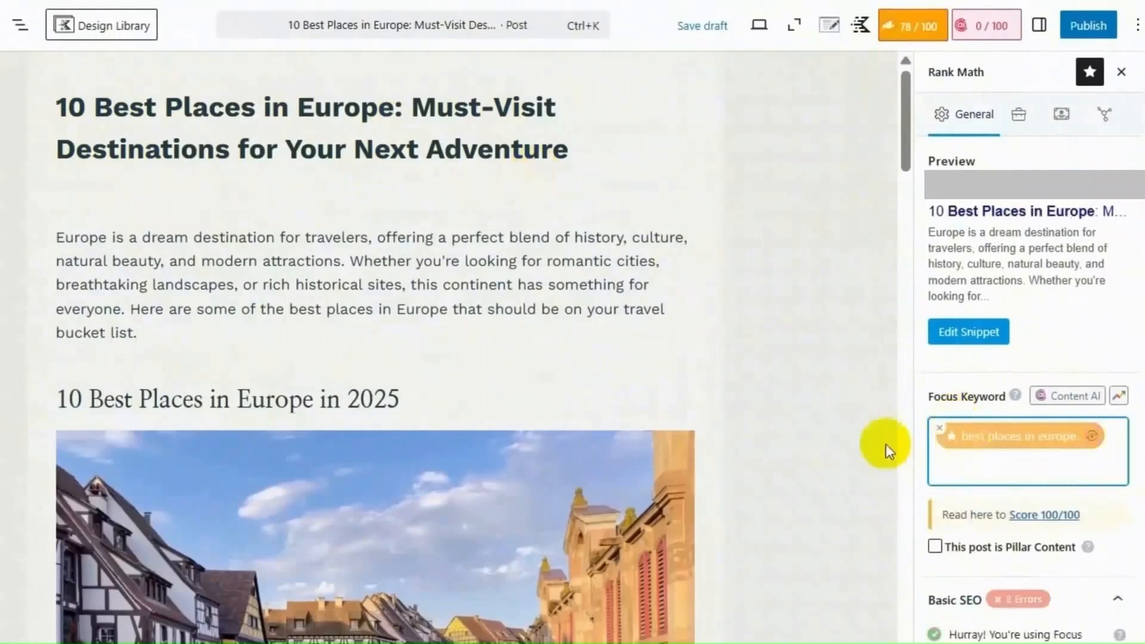
text(top european travel destinations, hidden gems in europe, must-see places in europe)
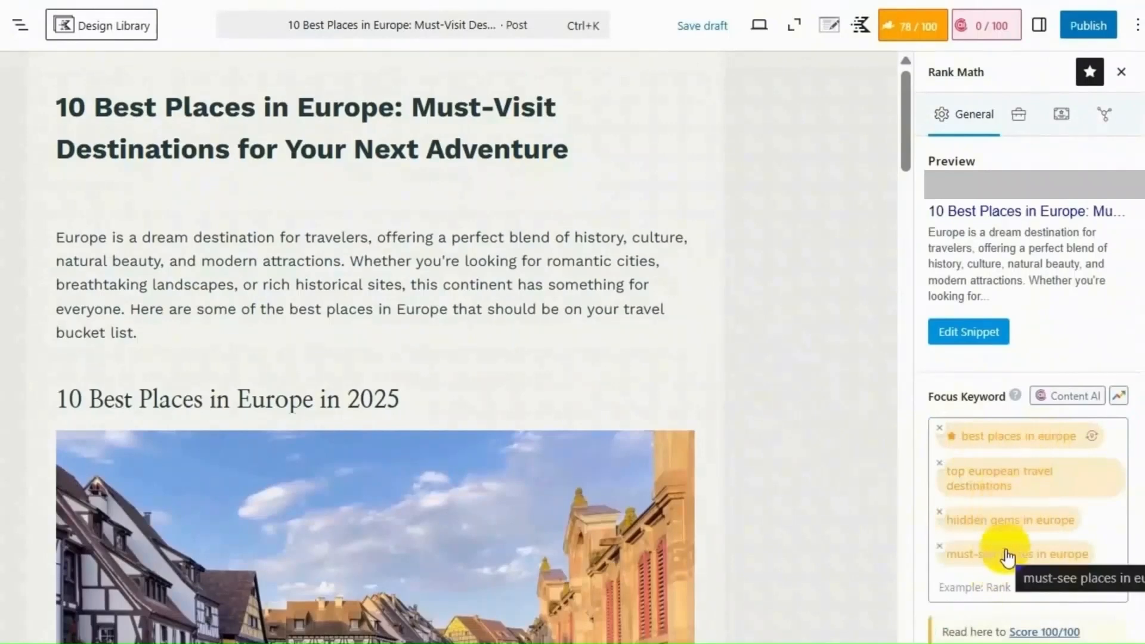
Examine the post's Basic SEO, Additional, Title Readability and Content Readability checks.
scroll(1008, 558, down, 5)
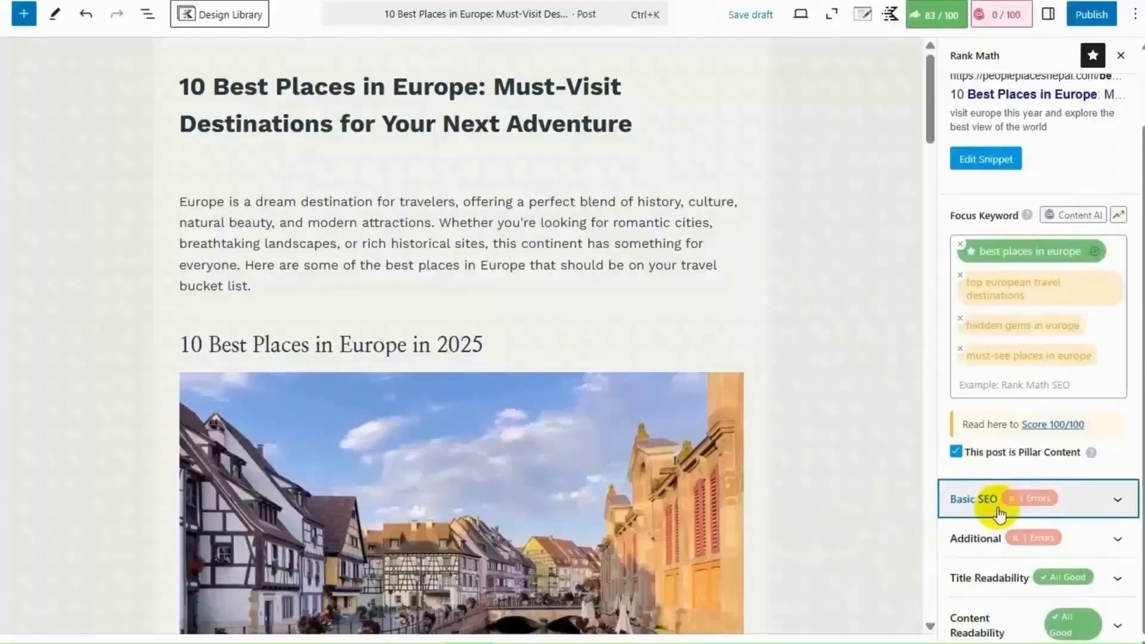
click(999, 504)
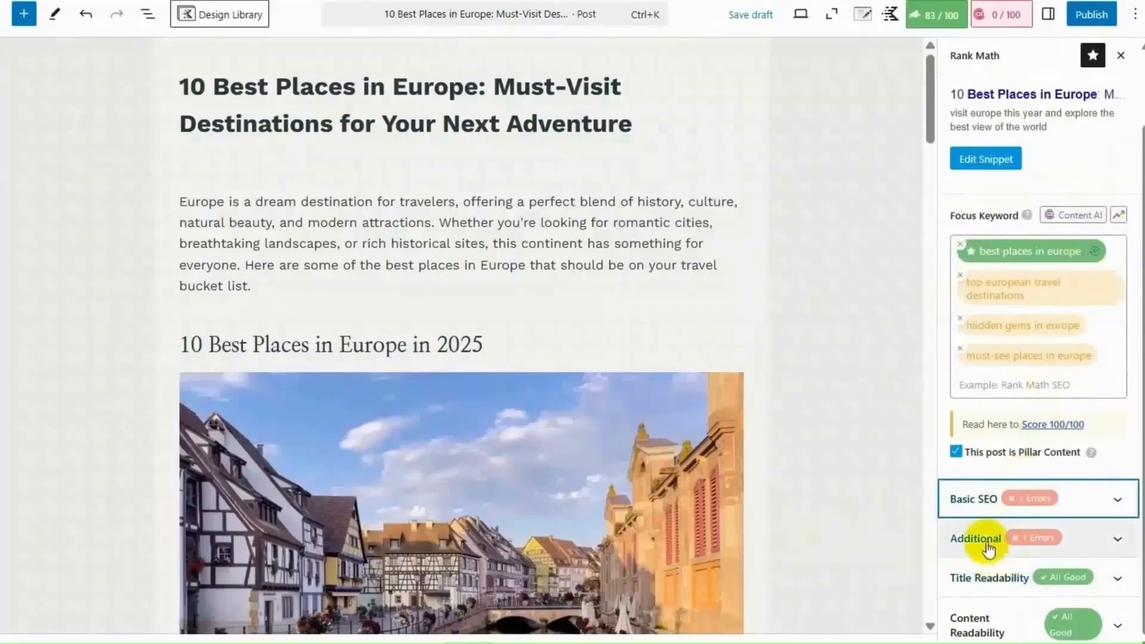
click(990, 541)
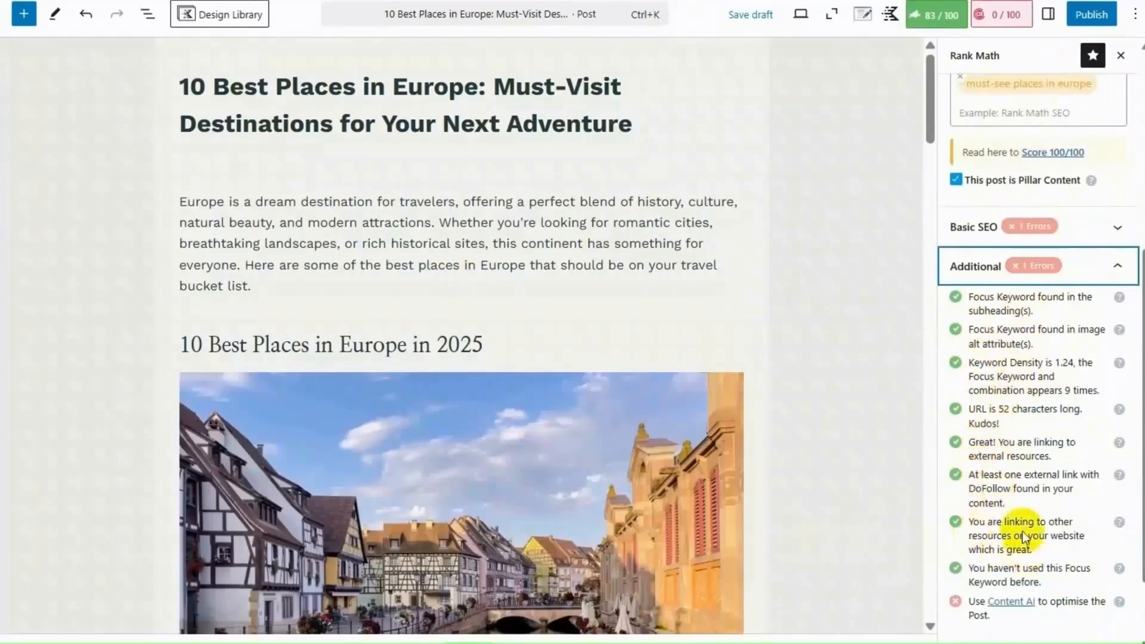
click(1036, 265)
click(984, 595)
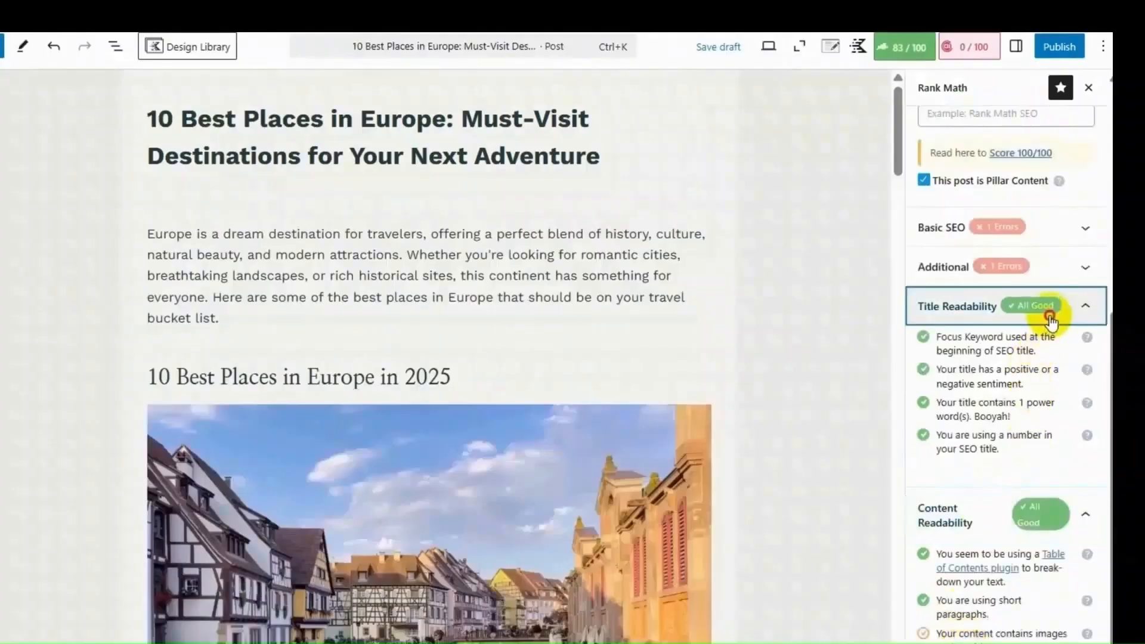
click(1038, 389)
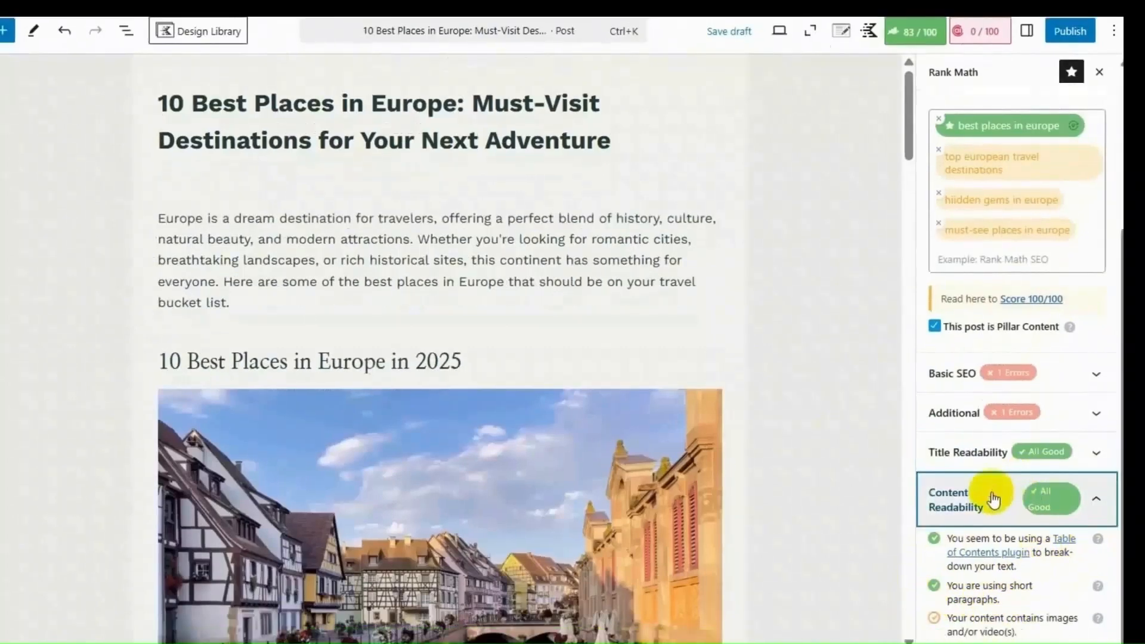
click(982, 515)
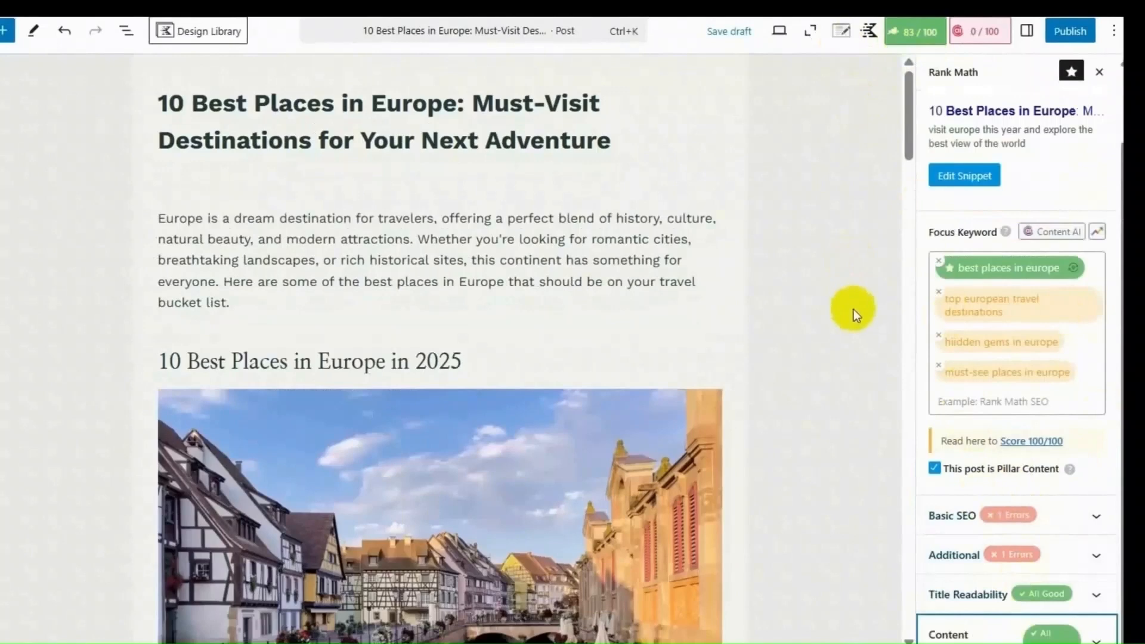
scroll(1014, 358, down, 2)
click(966, 406)
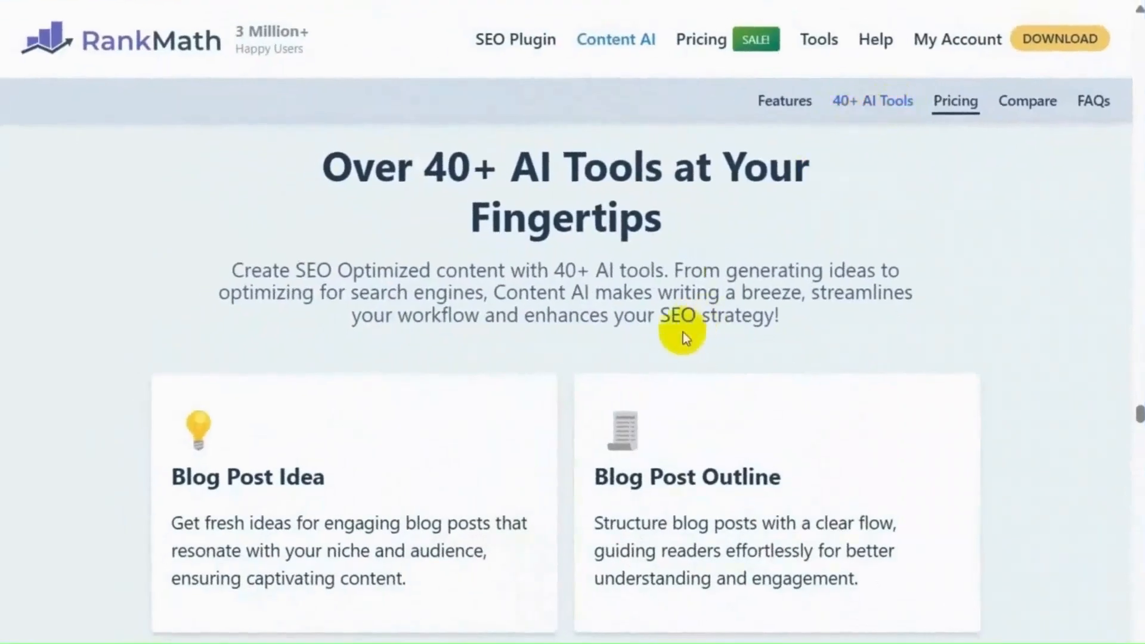
Browse the Content AI tools on the Rank Math website and compare the features and prices of the pricing plans.
scroll(683, 332, down, 5)
scroll(678, 349, down, 10)
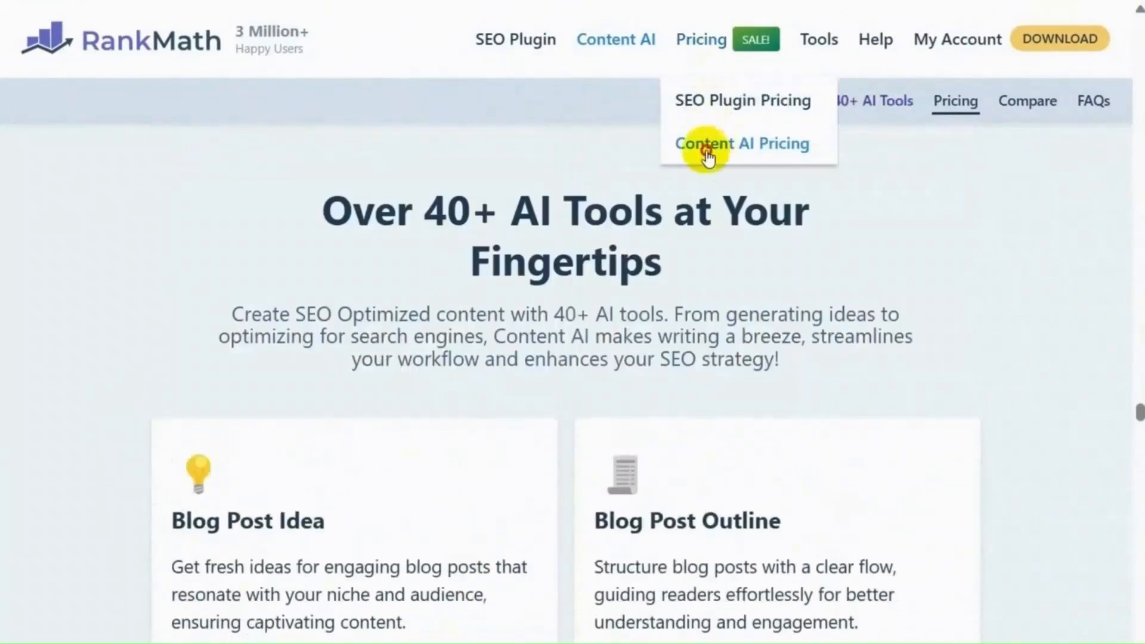
click(707, 151)
scroll(471, 474, down, 10)
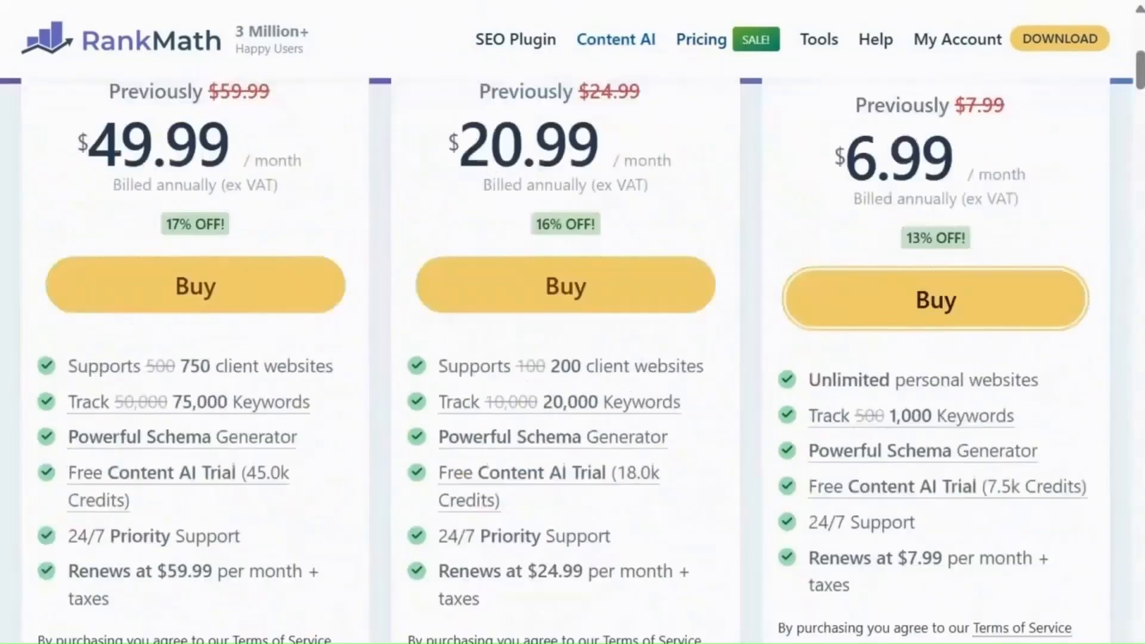
scroll(808, 481, down, 2)
mouse_move(930, 391)
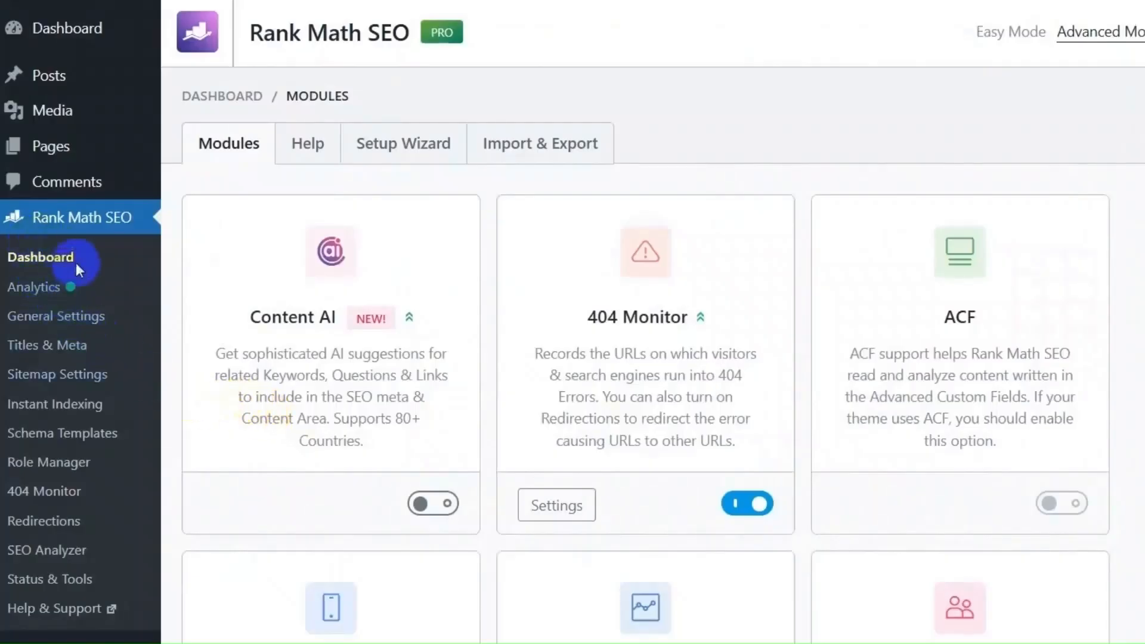
Enable the Content AI module and review its default tone, audience, language and post type settings.
click(429, 511)
click(65, 405)
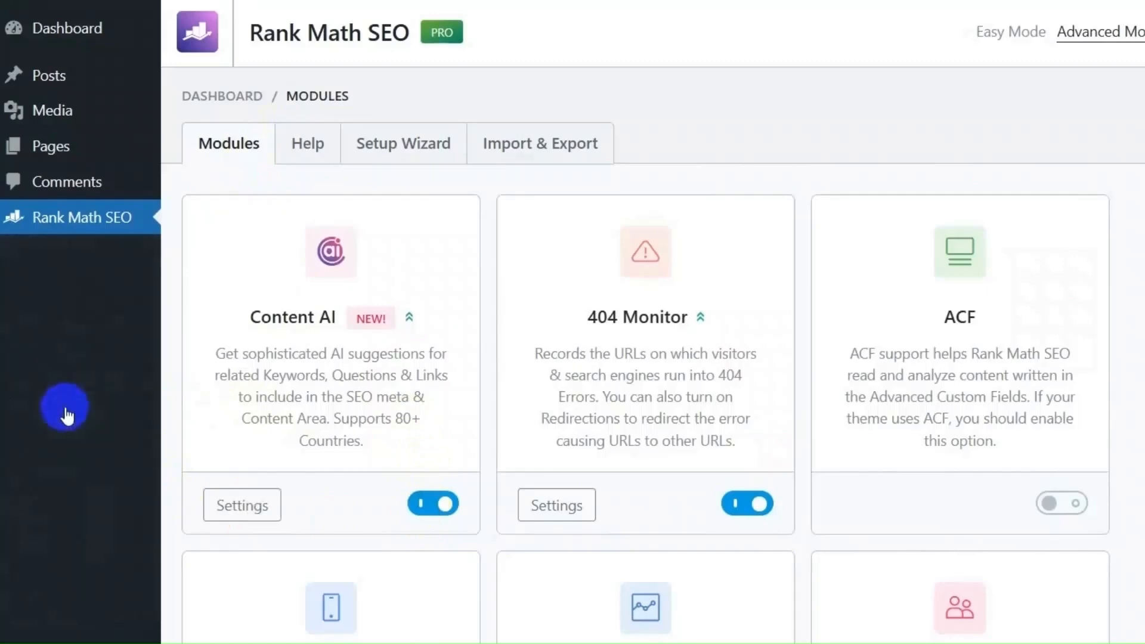
click(47, 346)
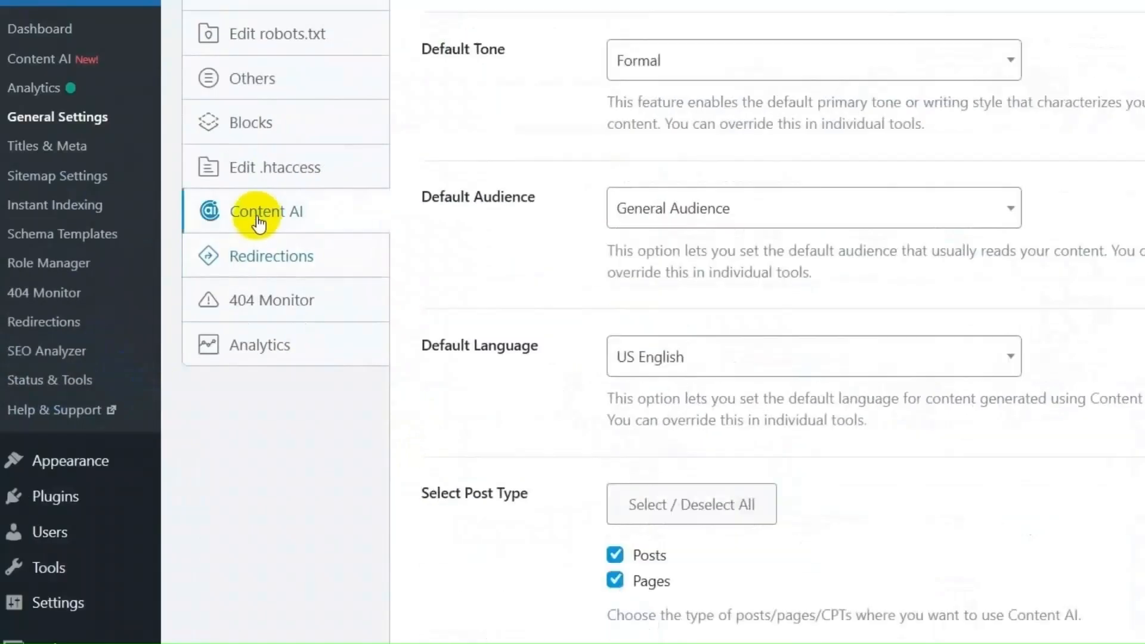
scroll(525, 486, down, 4)
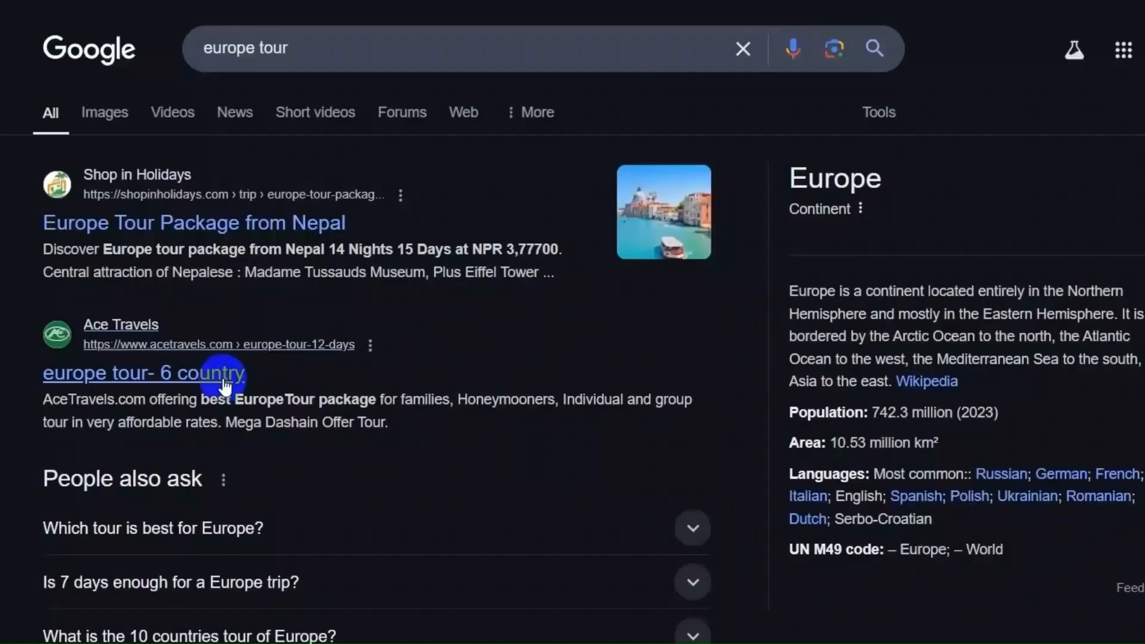
Examine the titles and descriptions in the Google search results for "europe tour".
scroll(226, 379, down, 15)
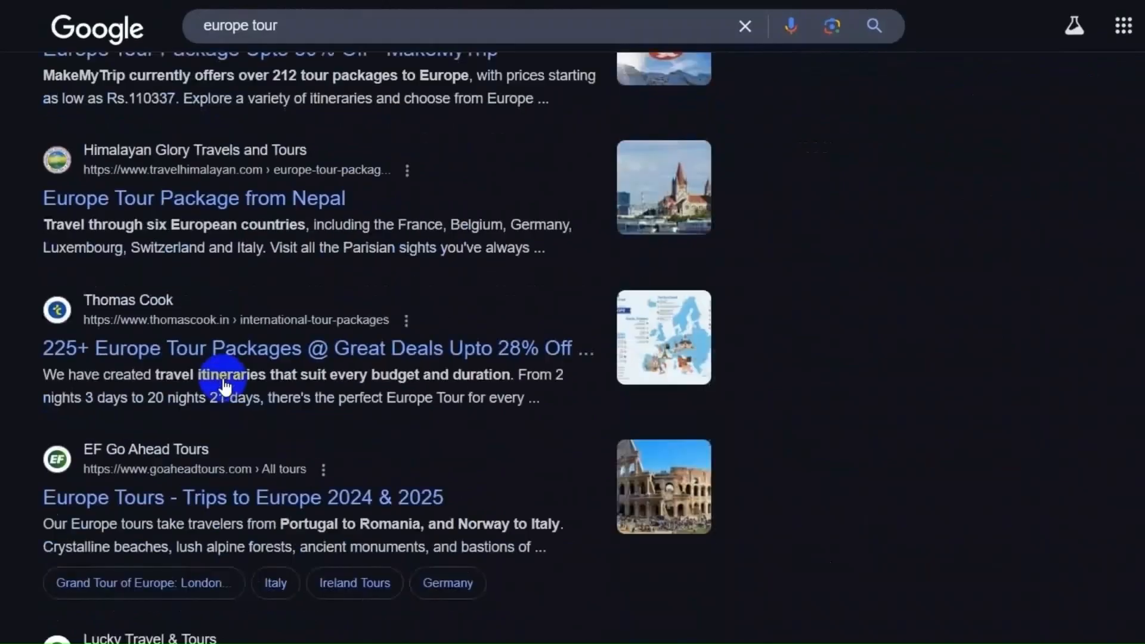
scroll(224, 385, down, 10)
scroll(225, 384, up, 11)
scroll(225, 385, down, 11)
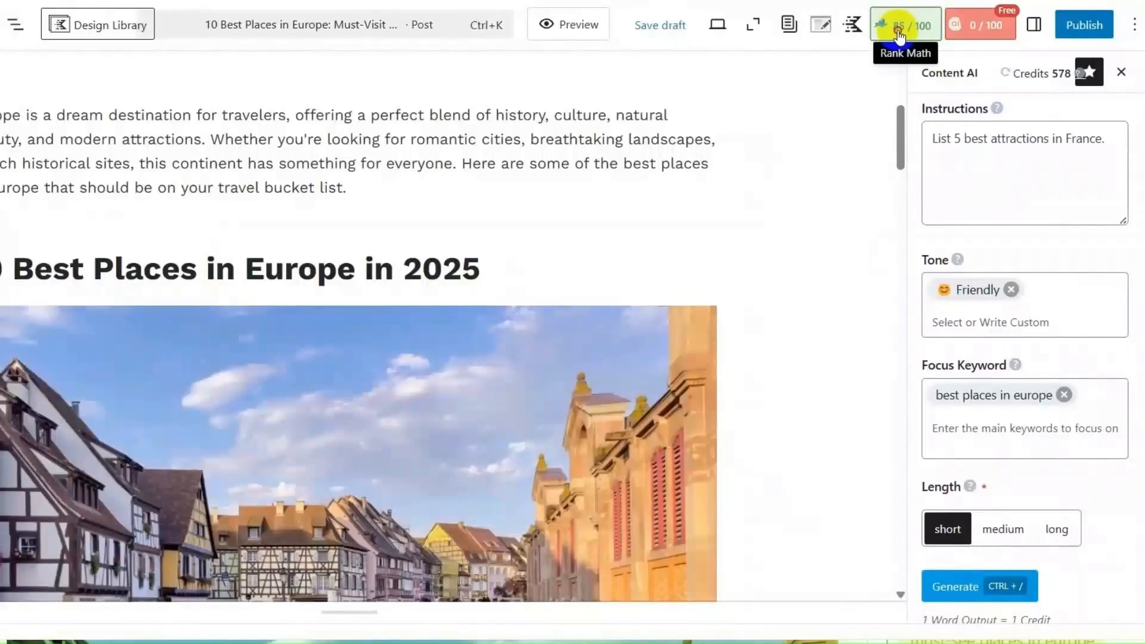
Generate an SEO title and description with AI from the post's snippet editor and review the SEO Meta options.
click(899, 33)
click(950, 315)
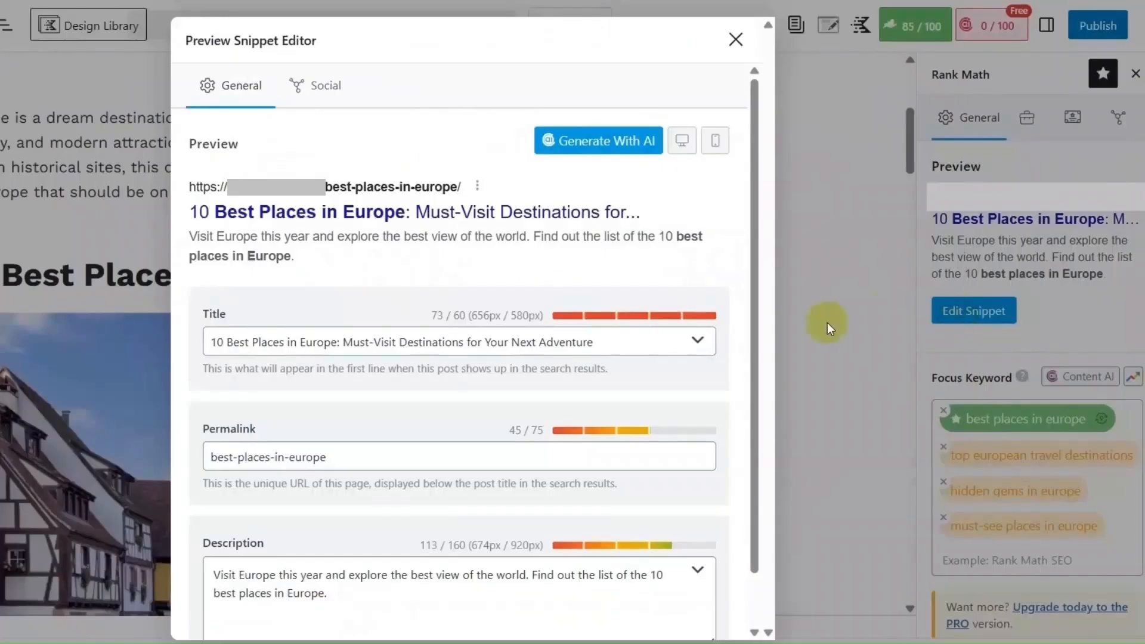
click(570, 141)
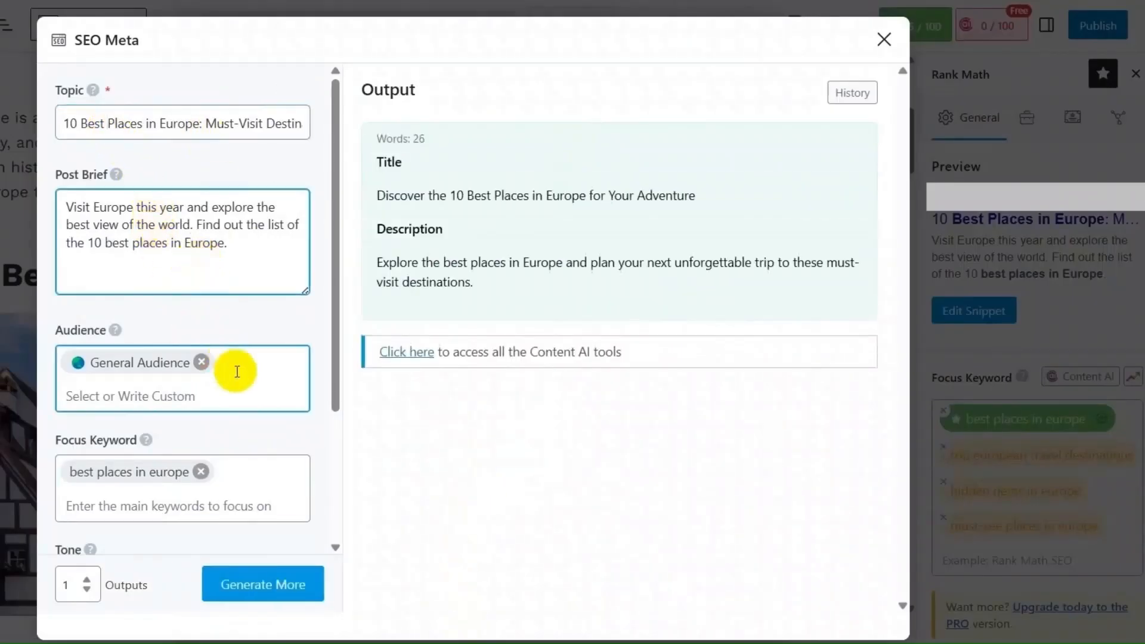
scroll(226, 430, down, 3)
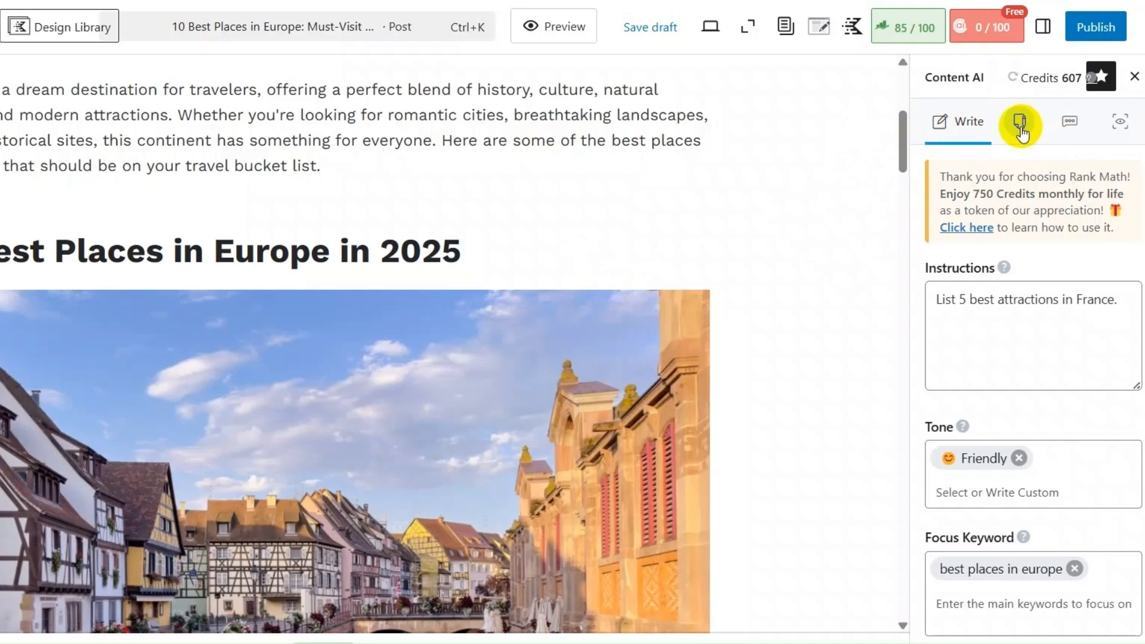
Look through the AI tools and the RankBot chat of Content AI in the post editor.
click(1022, 127)
click(1083, 127)
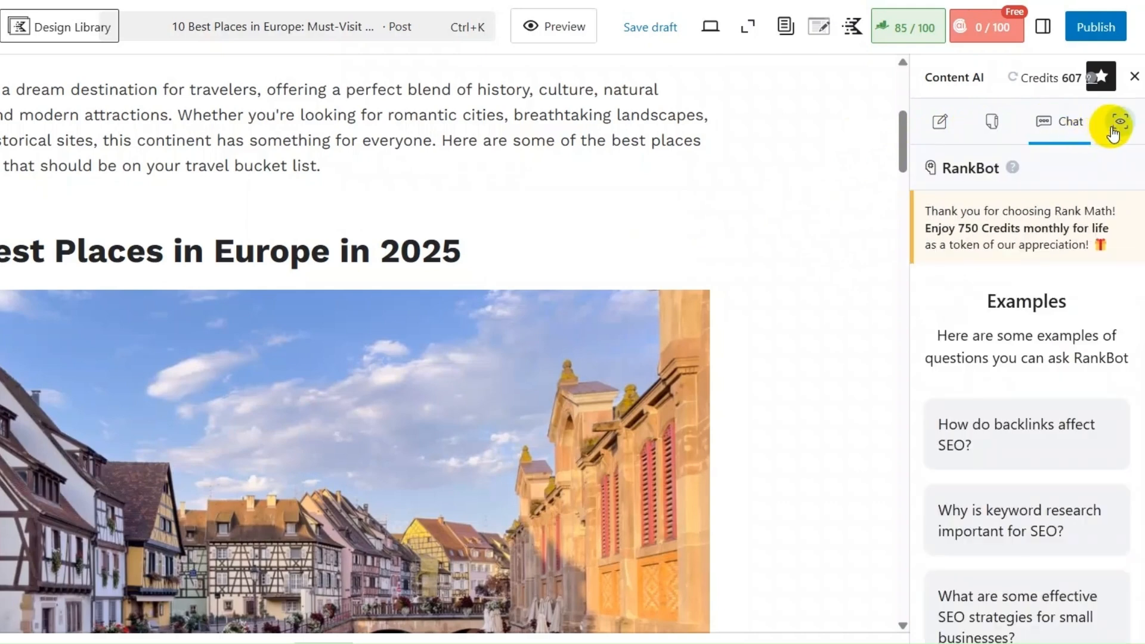
click(945, 127)
Generate short text from "List 5 best attractions in France." with a Friendly tone and the focus keyword "best places in europe".
click(991, 293)
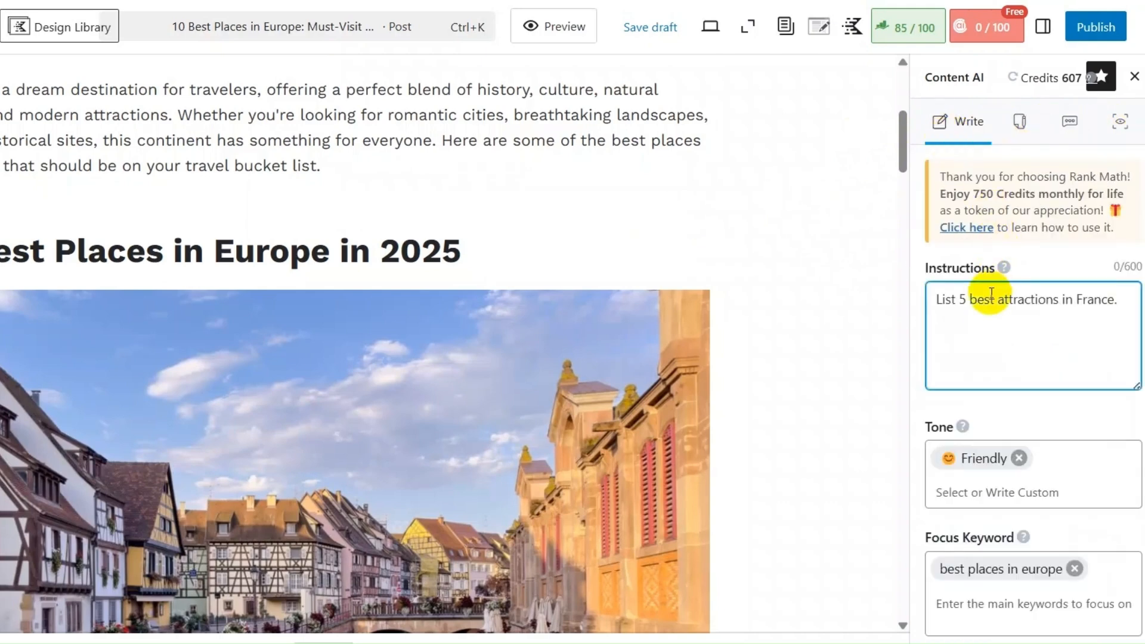
scroll(989, 300, down, 3)
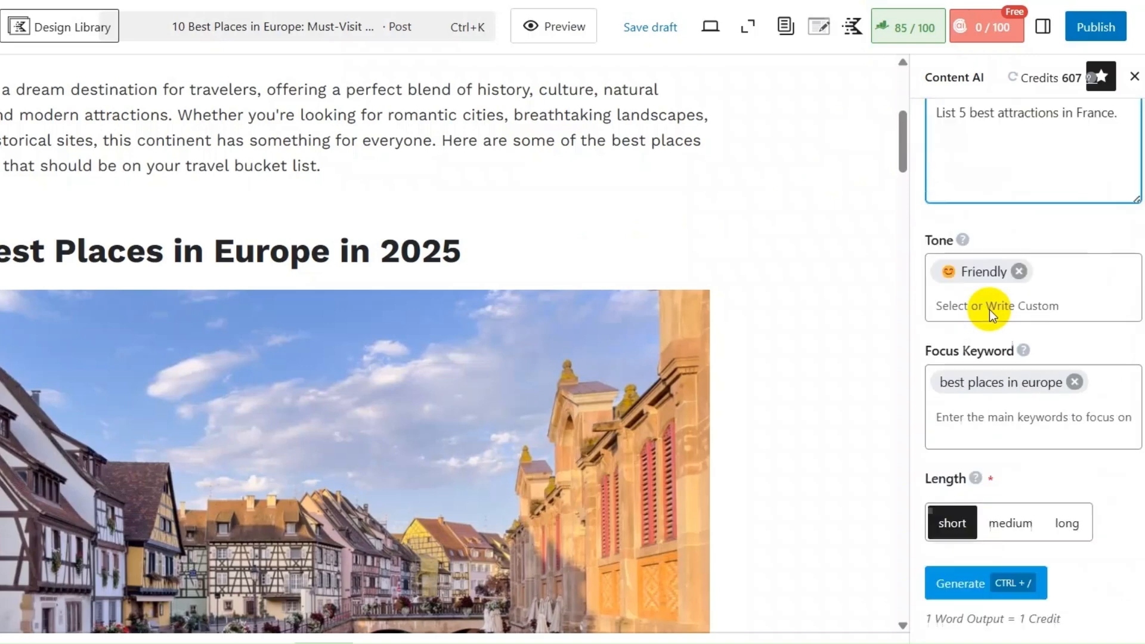
click(1056, 271)
click(1059, 345)
click(1082, 450)
click(947, 554)
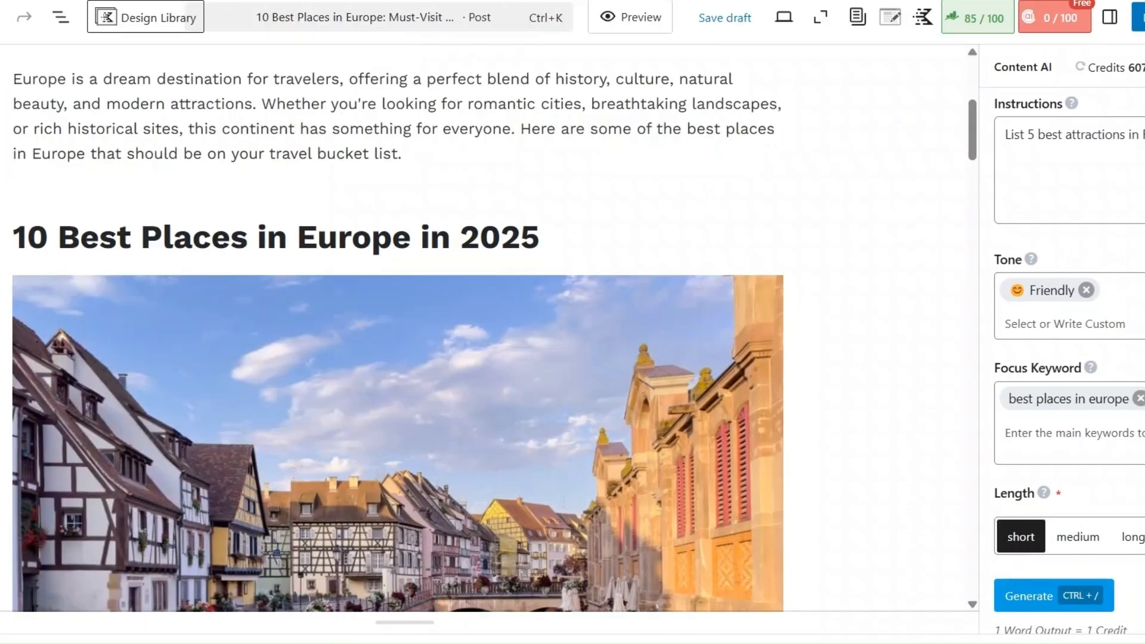
click(1044, 610)
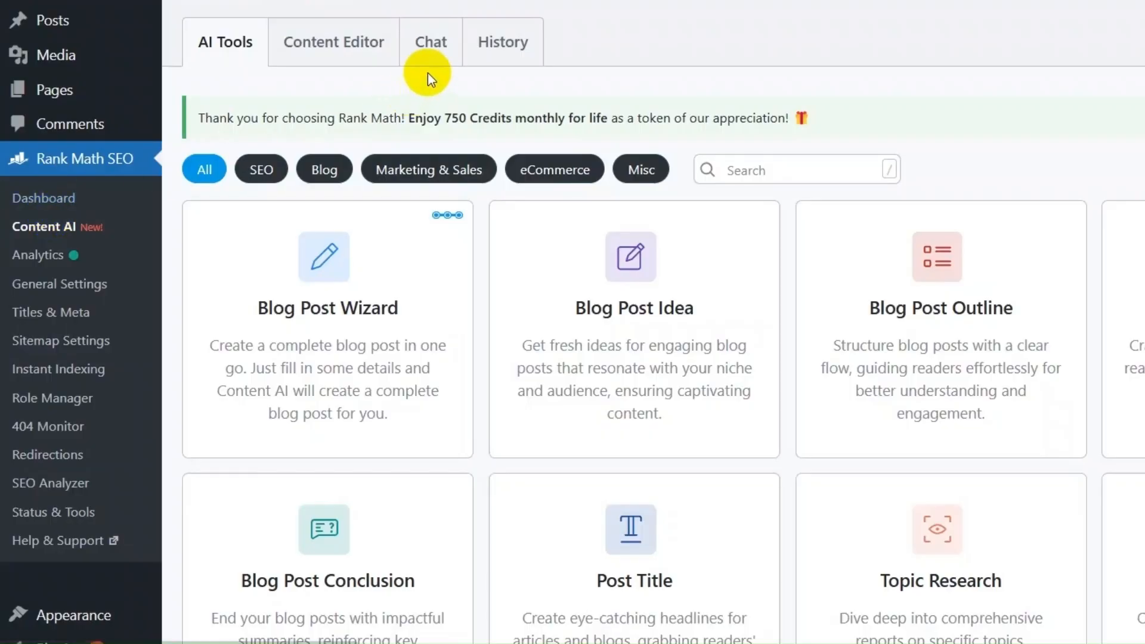
Ask RankBot "Give a list of the 10 best places in Europe to visit in 2025 under budget.".
click(445, 50)
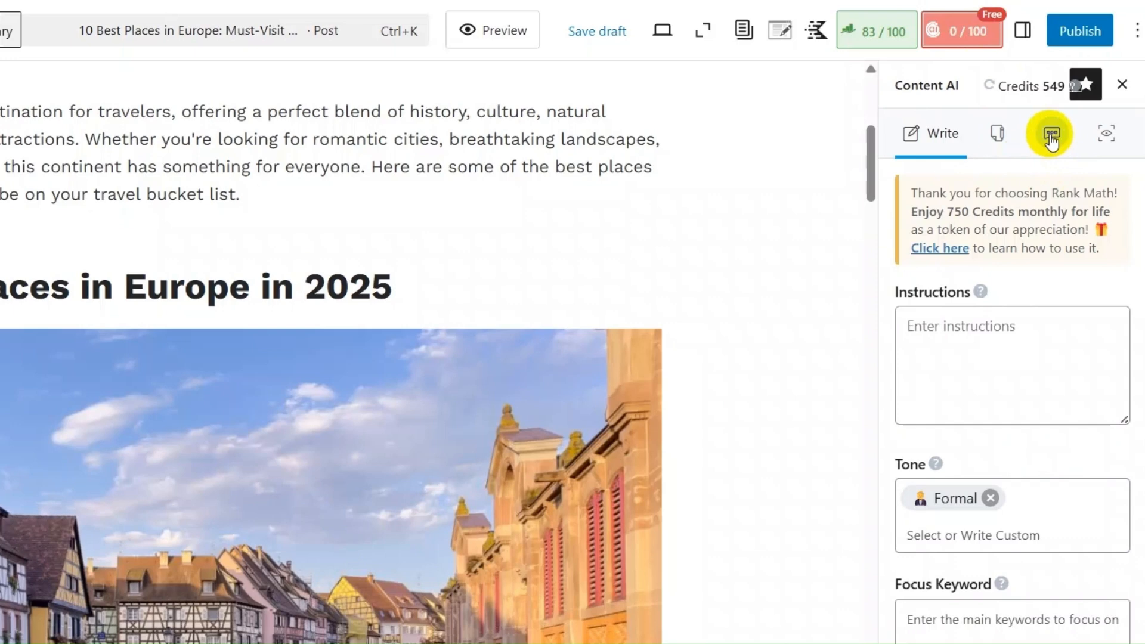
click(1051, 138)
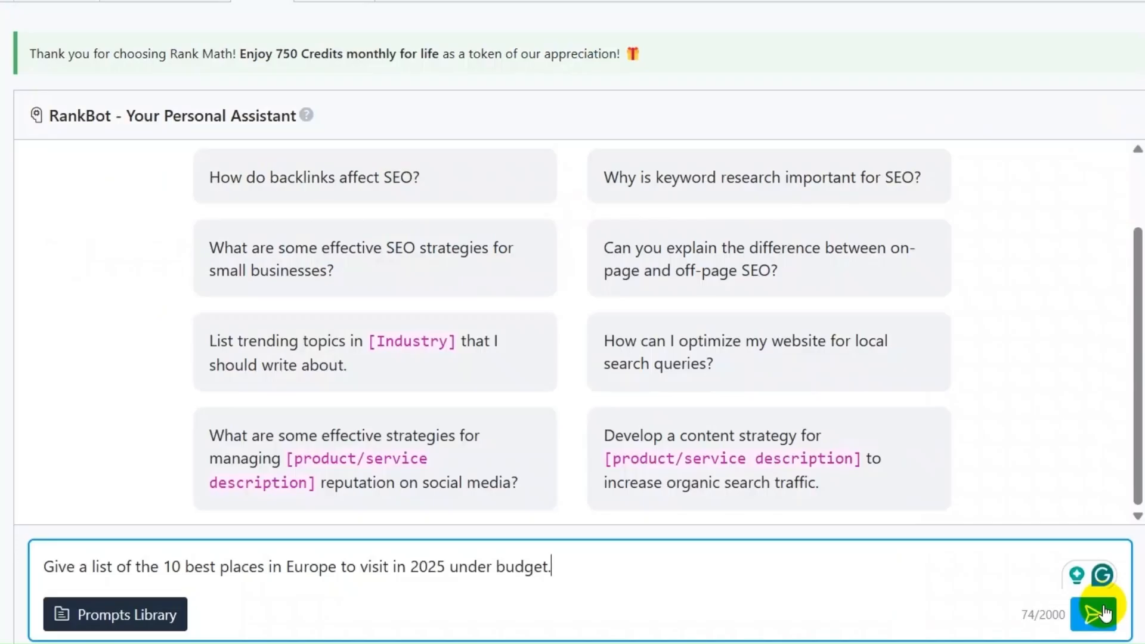
text(.)
click(1101, 608)
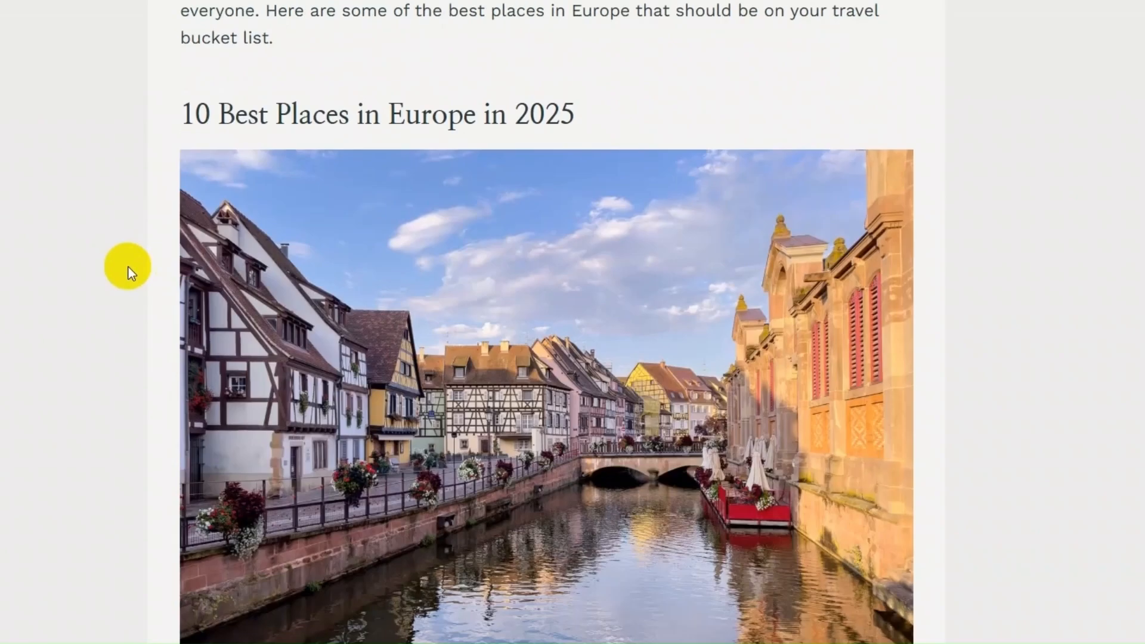
Read through the 10 Best Places in Europe post to examine its headings, image caption, links and FAQ section.
scroll(127, 267, down, 8)
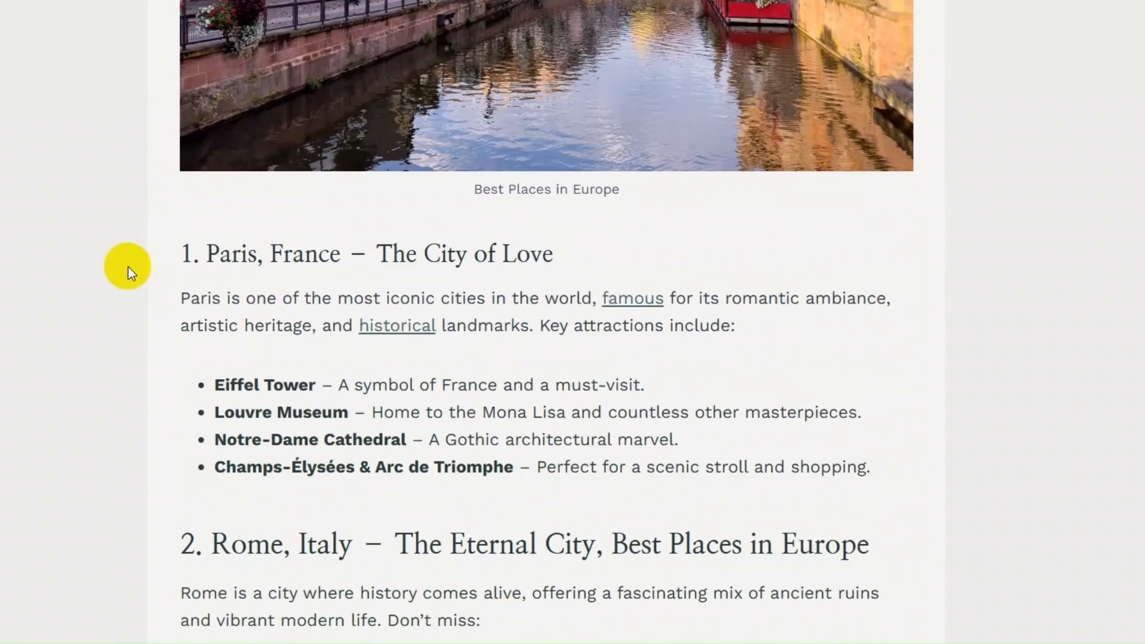
scroll(530, 340, down, 10)
scroll(818, 58, up, 2)
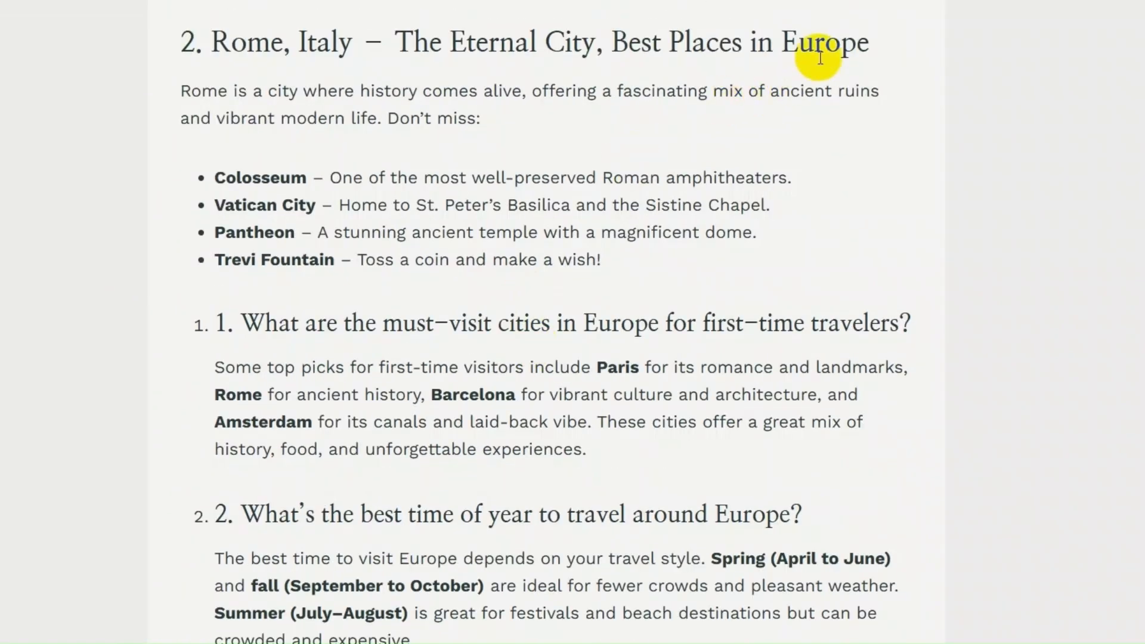
scroll(402, 350, down, 7)
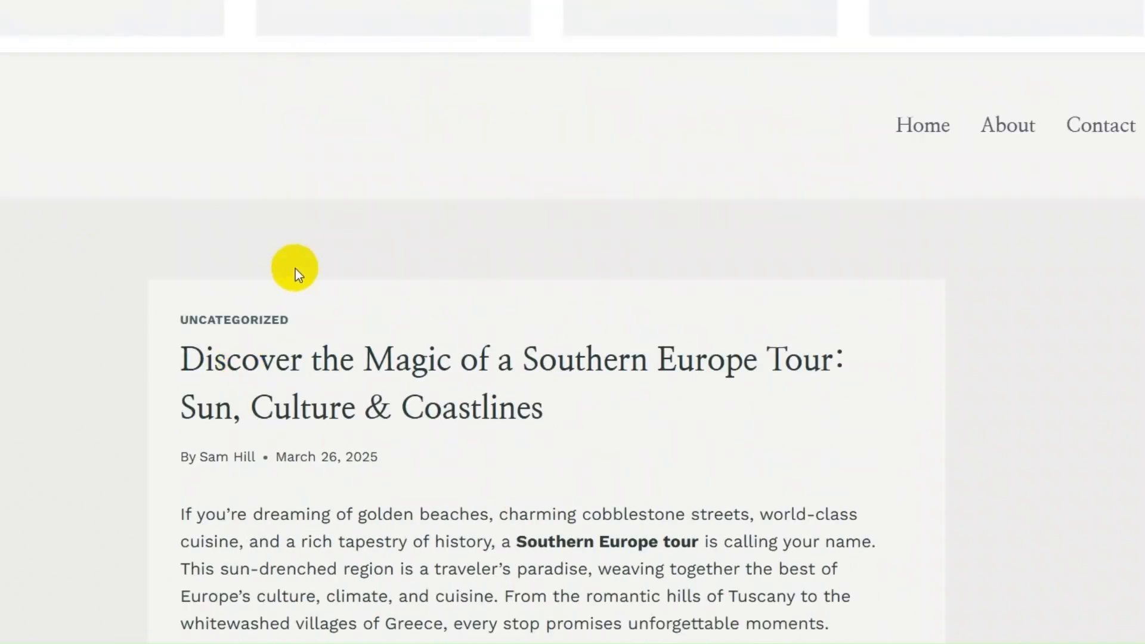
Read through the published Southern Europe tour post.
scroll(79, 105, down, 5)
scroll(417, 263, up, 2)
scroll(420, 278, down, 6)
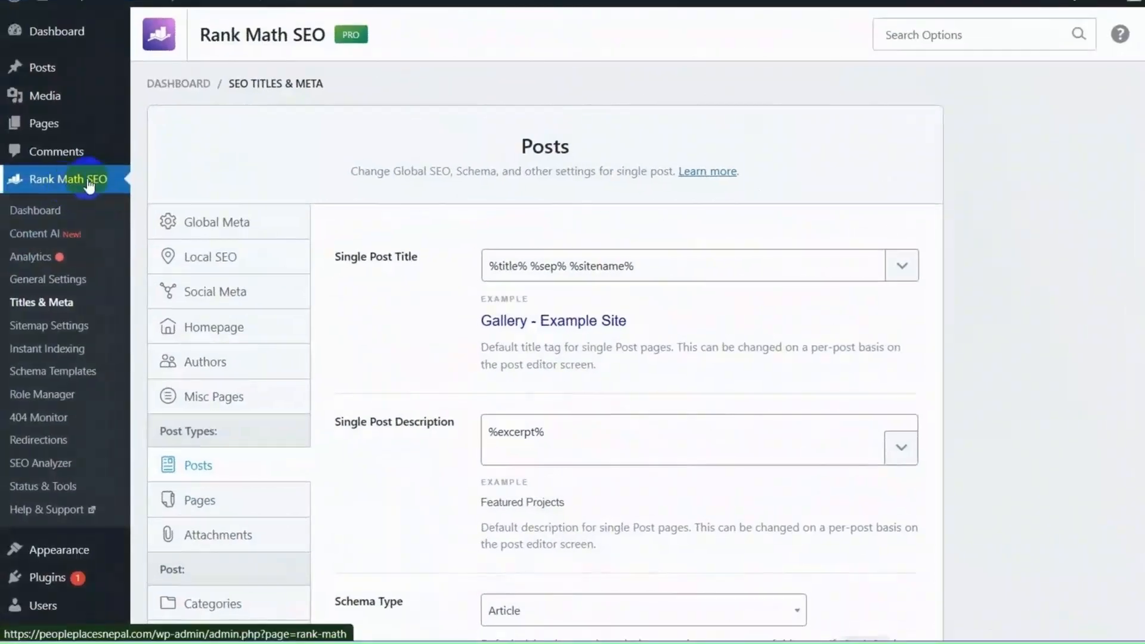
Review the default title, description and schema settings for posts in Titles & Meta, and the 10 Best Places in Europe draft.
click(49, 307)
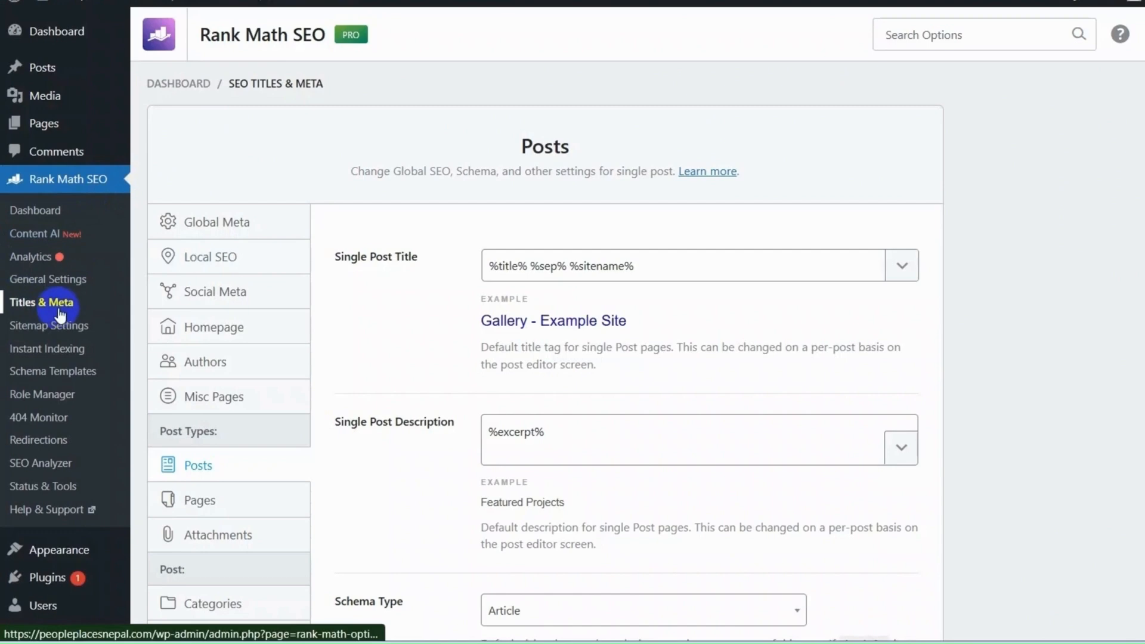
scroll(557, 471, down, 15)
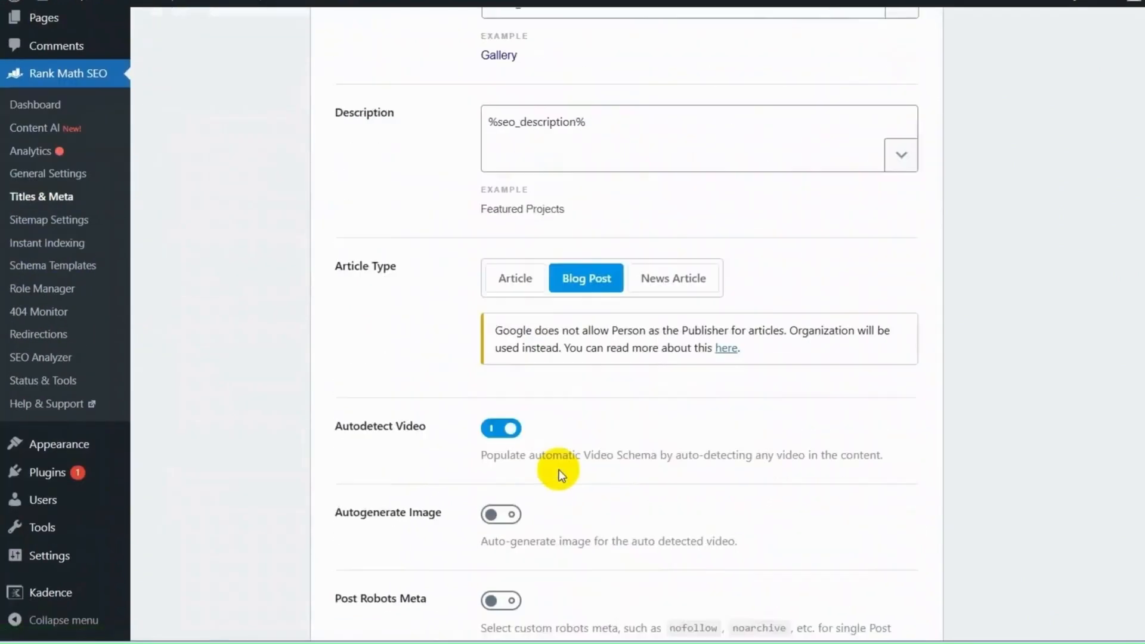
scroll(521, 478, down, 3)
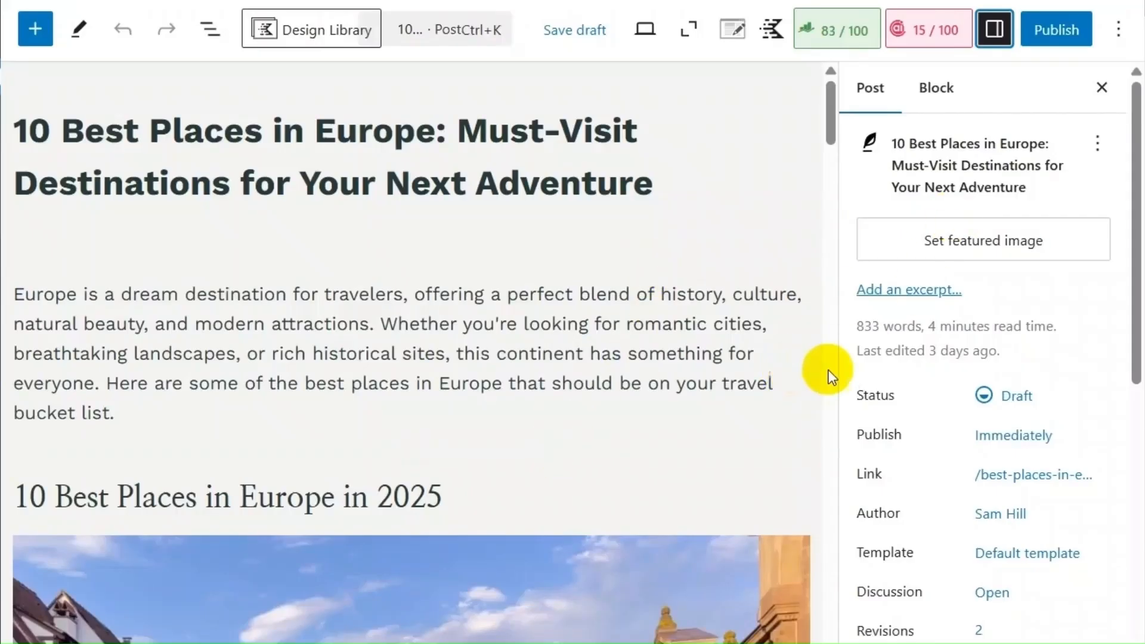
scroll(887, 368, down, 7)
scroll(887, 368, down, 3)
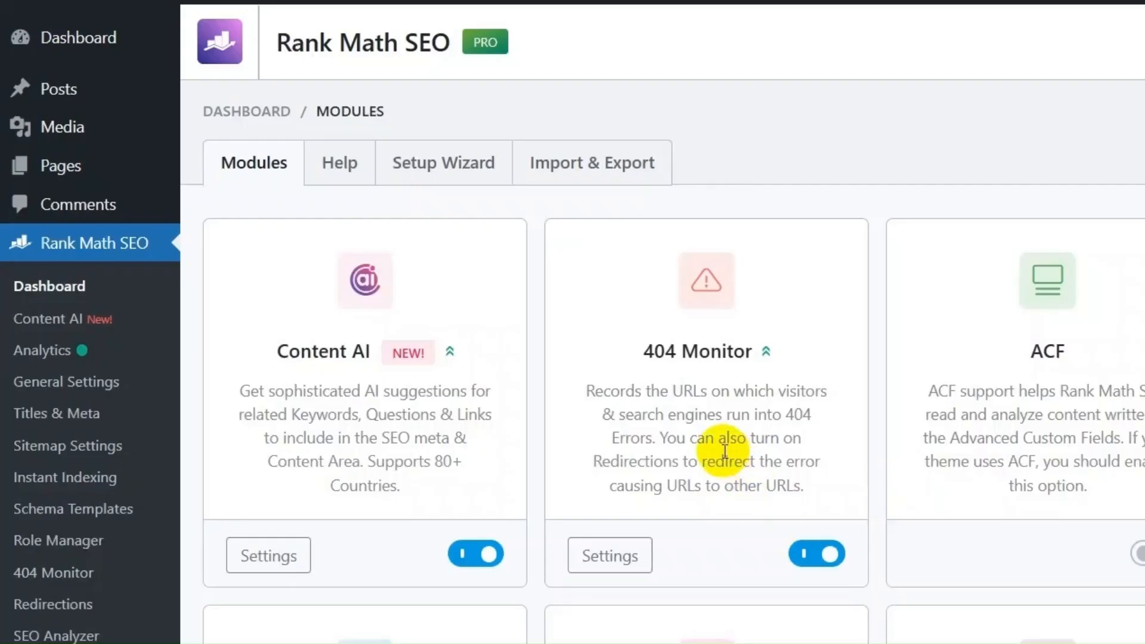
Look over the Rank Math modules, including 404 Monitor and Redirections.
scroll(795, 447, down, 15)
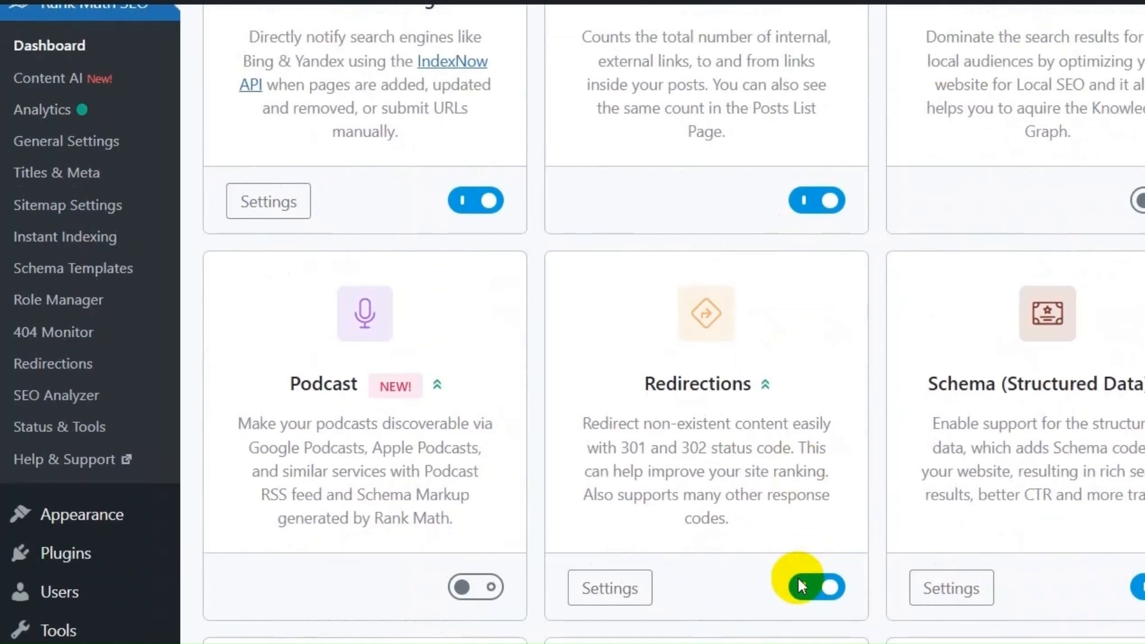
scroll(56, 243, up, 13)
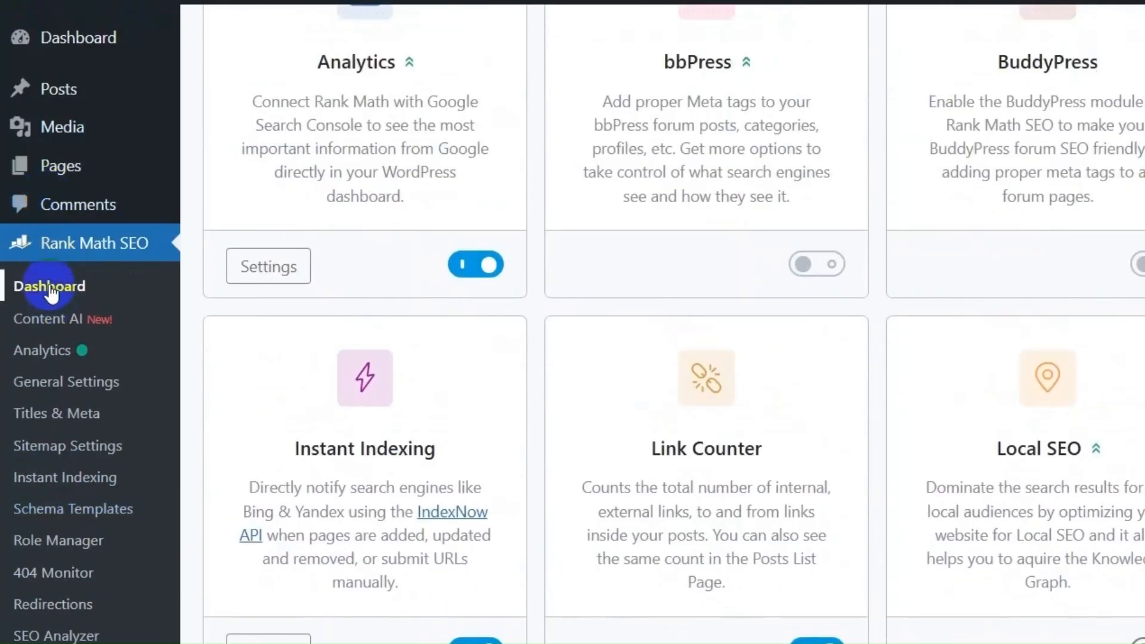
scroll(439, 237, up, 6)
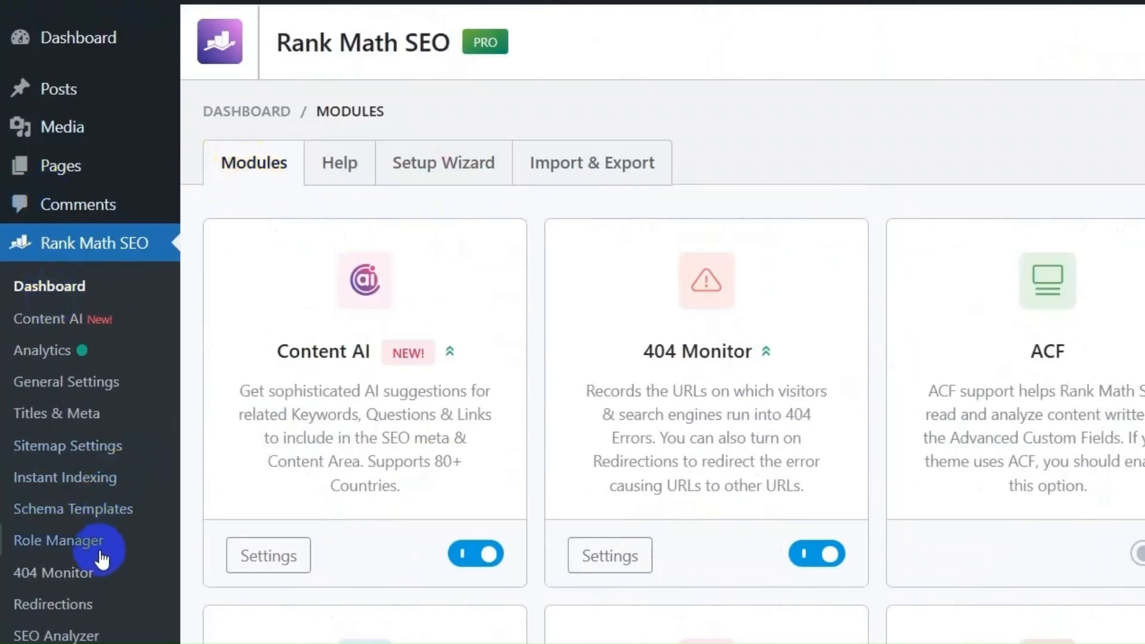
Start a redirection for the logged URL 10-best-places-in-urope-to-visit from the 404 Monitor.
click(70, 574)
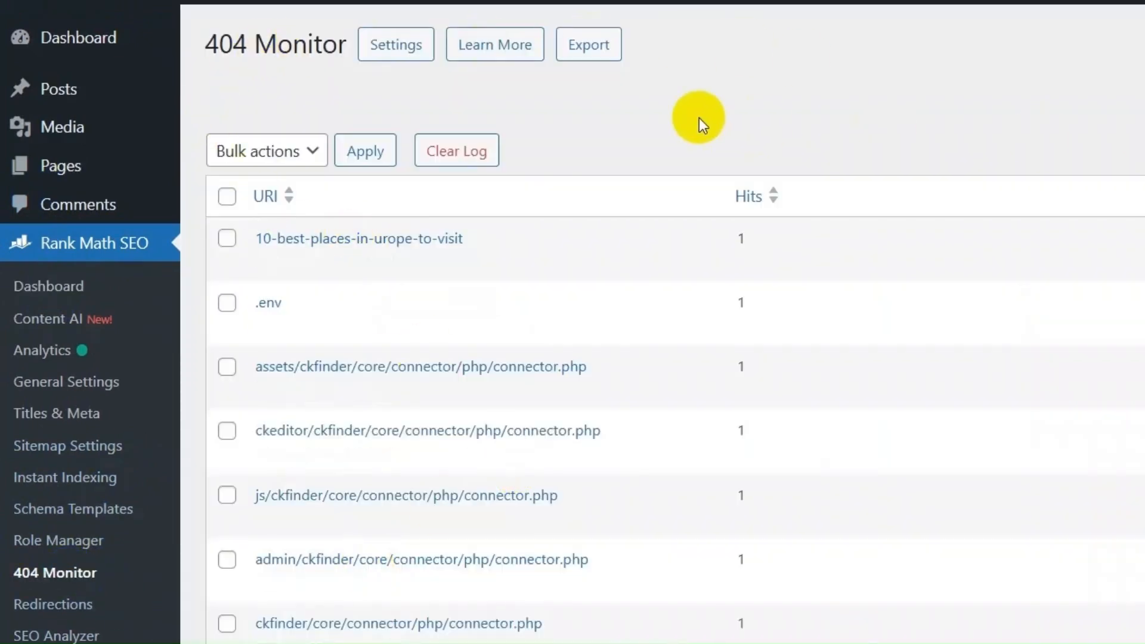
mouse_move(327, 250)
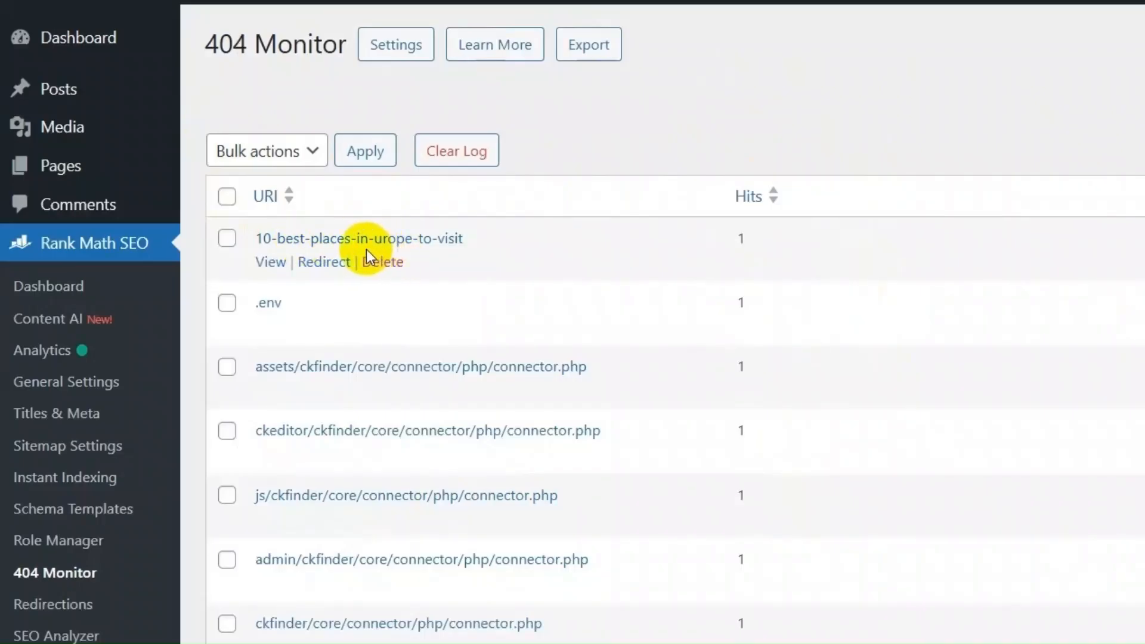
click(323, 266)
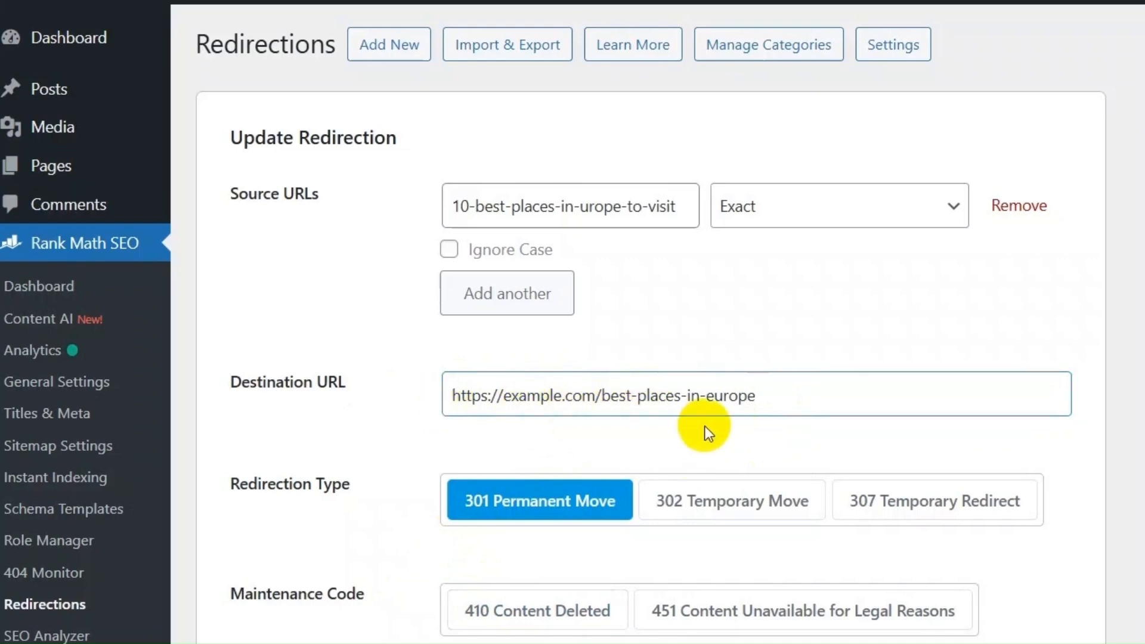
click(479, 505)
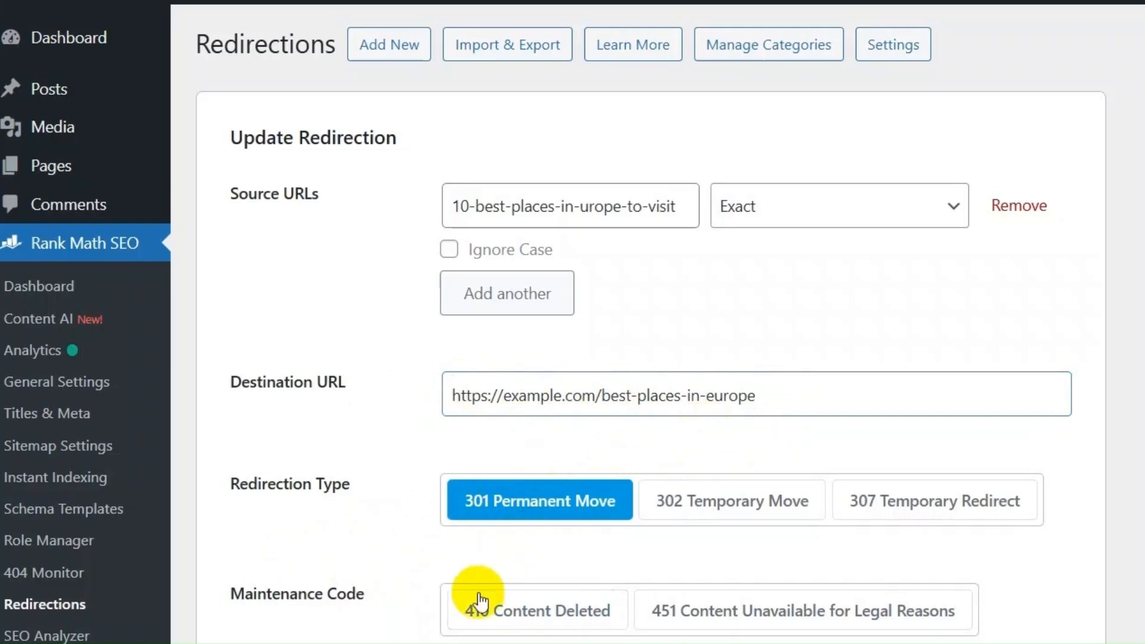
scroll(477, 495, down, 4)
click(474, 495)
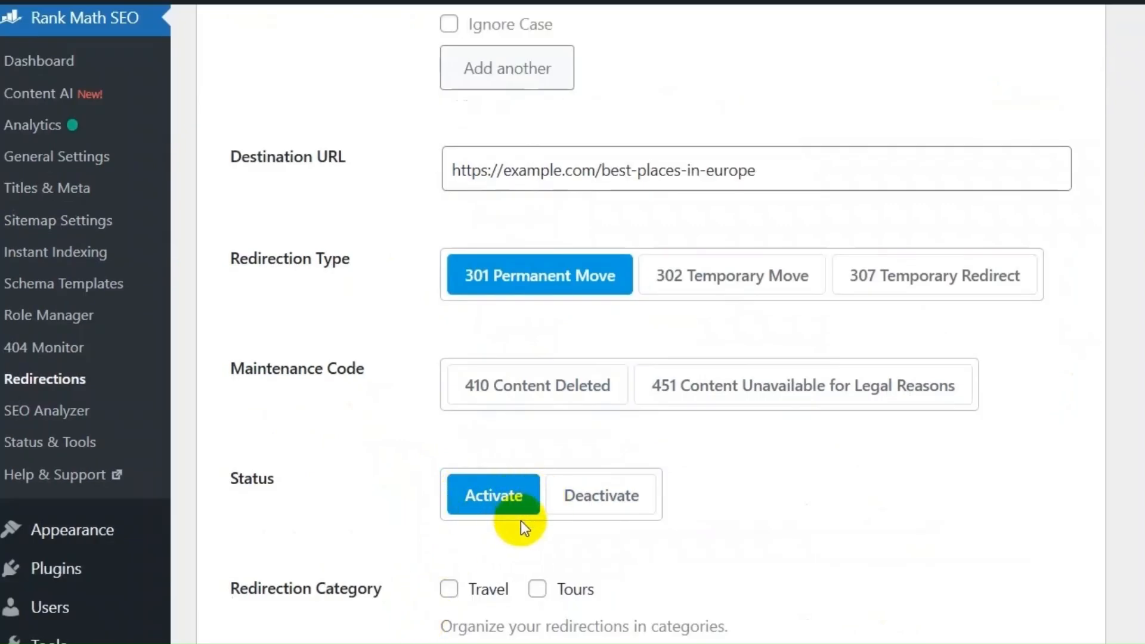
scroll(521, 525, down, 10)
click(943, 442)
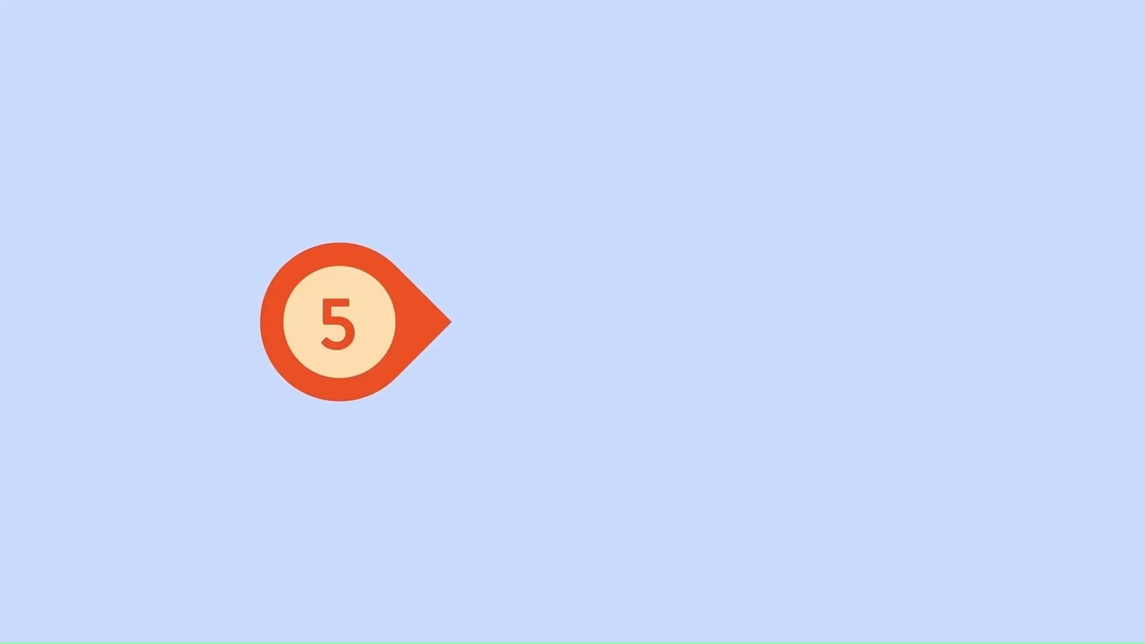
Open the Analytics section of Rank Math's General Settings.
mouse_move(63, 263)
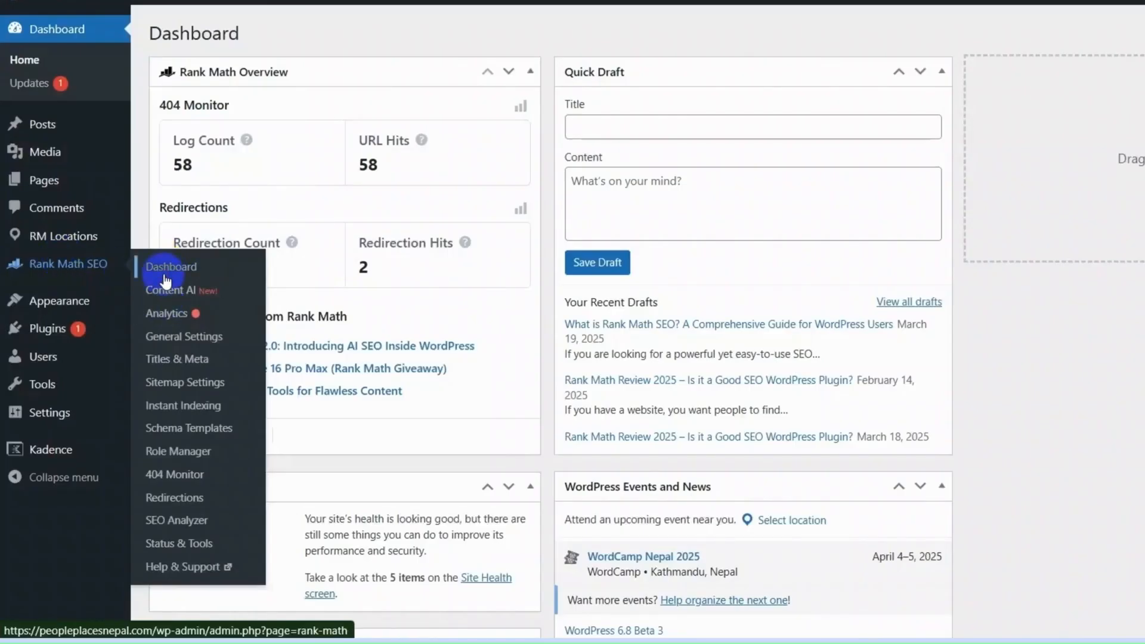
click(167, 280)
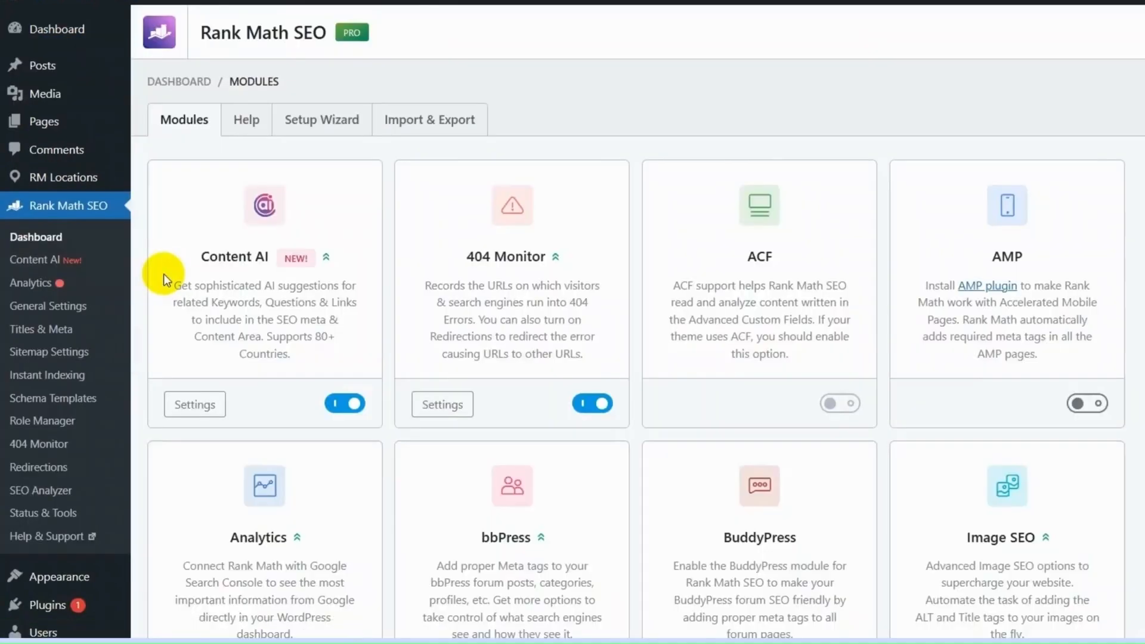
scroll(926, 301, down, 5)
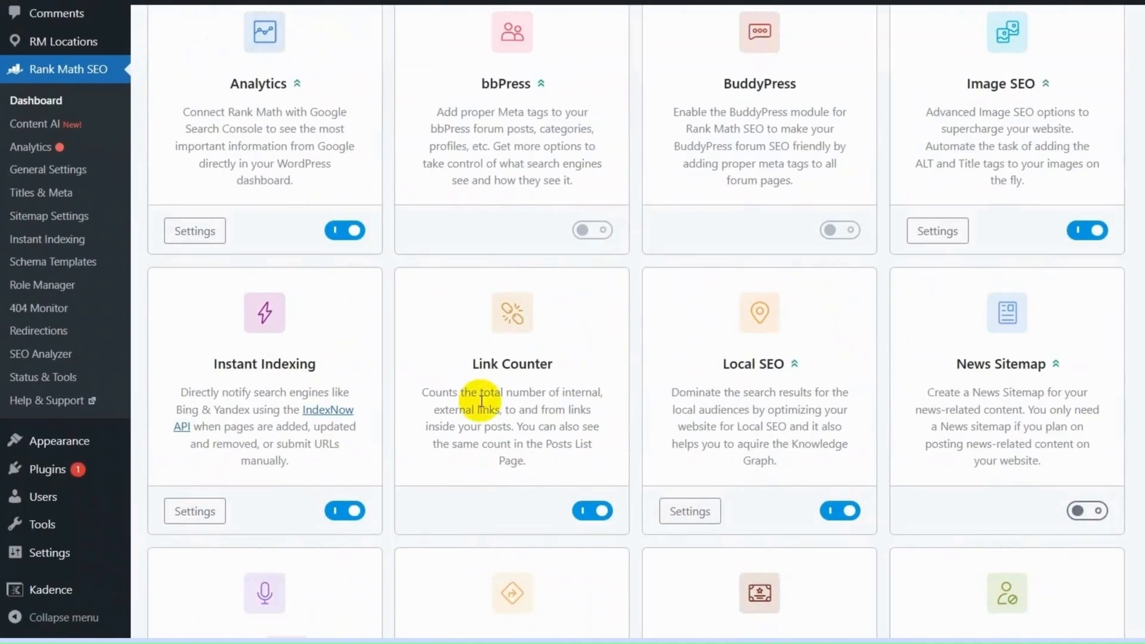
click(49, 170)
scroll(238, 358, down, 6)
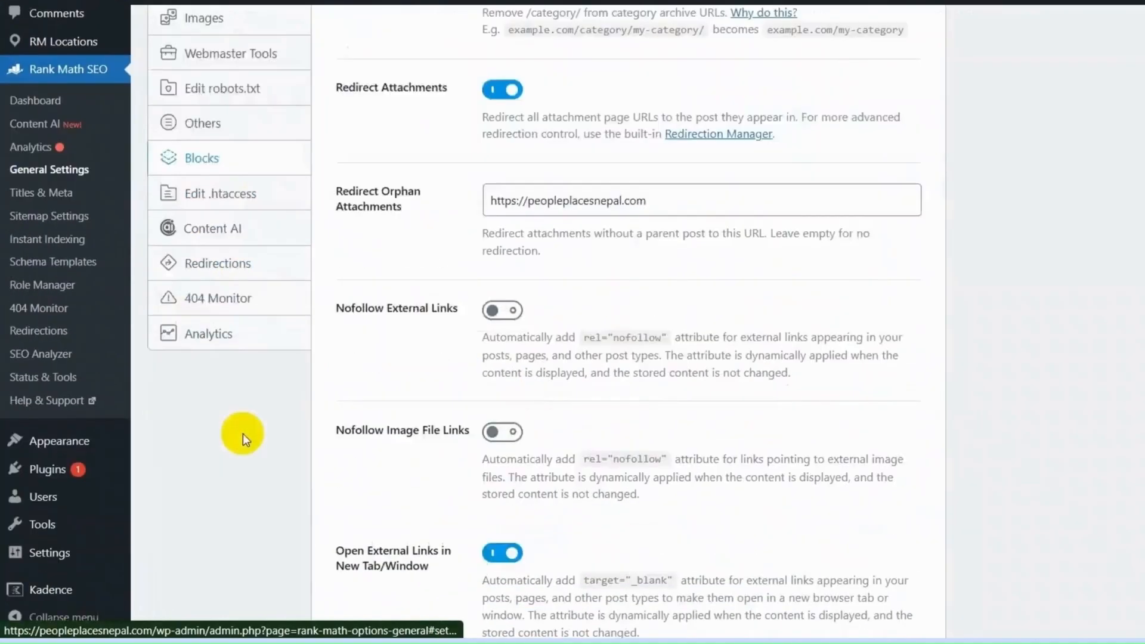
click(226, 238)
click(570, 86)
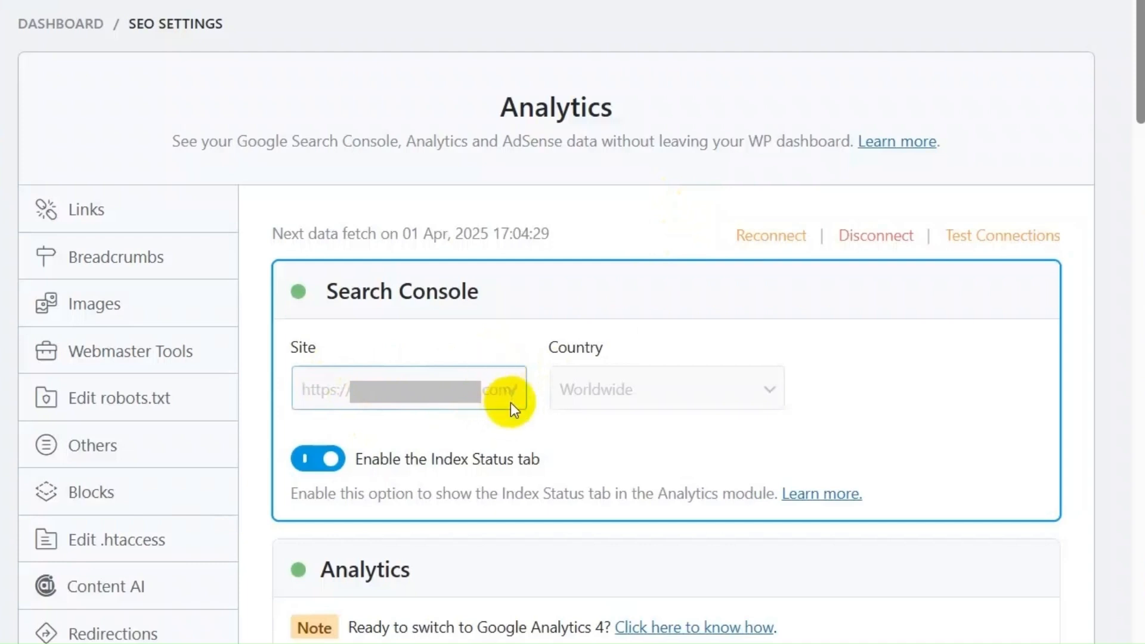
Enable the installation of the Google Analytics code and save the Analytics settings.
scroll(510, 403, down, 8)
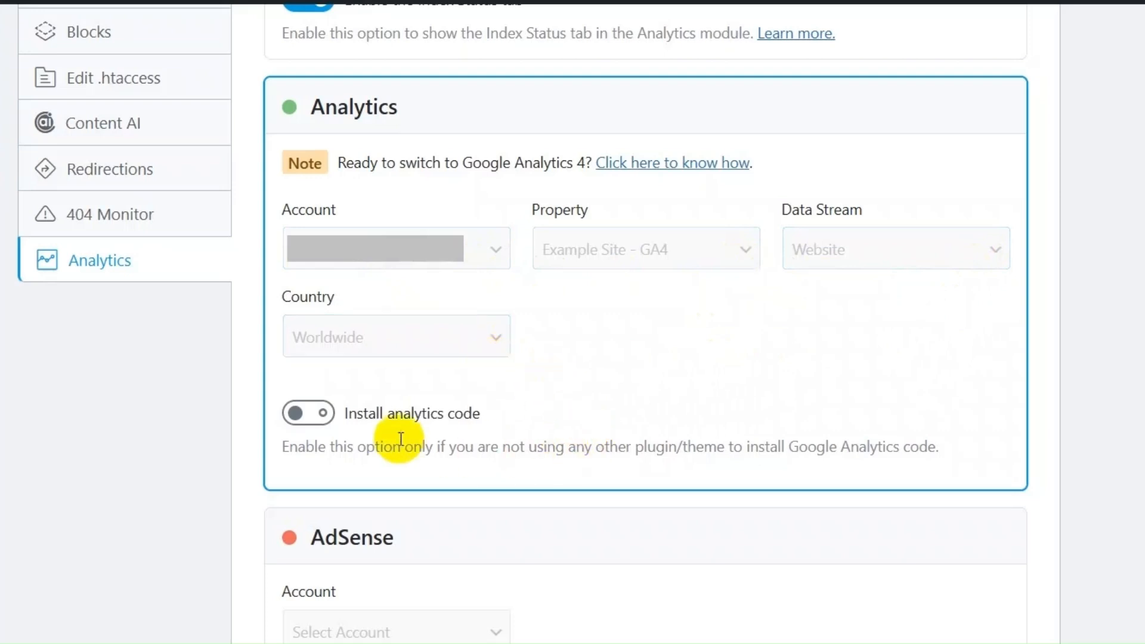
click(310, 420)
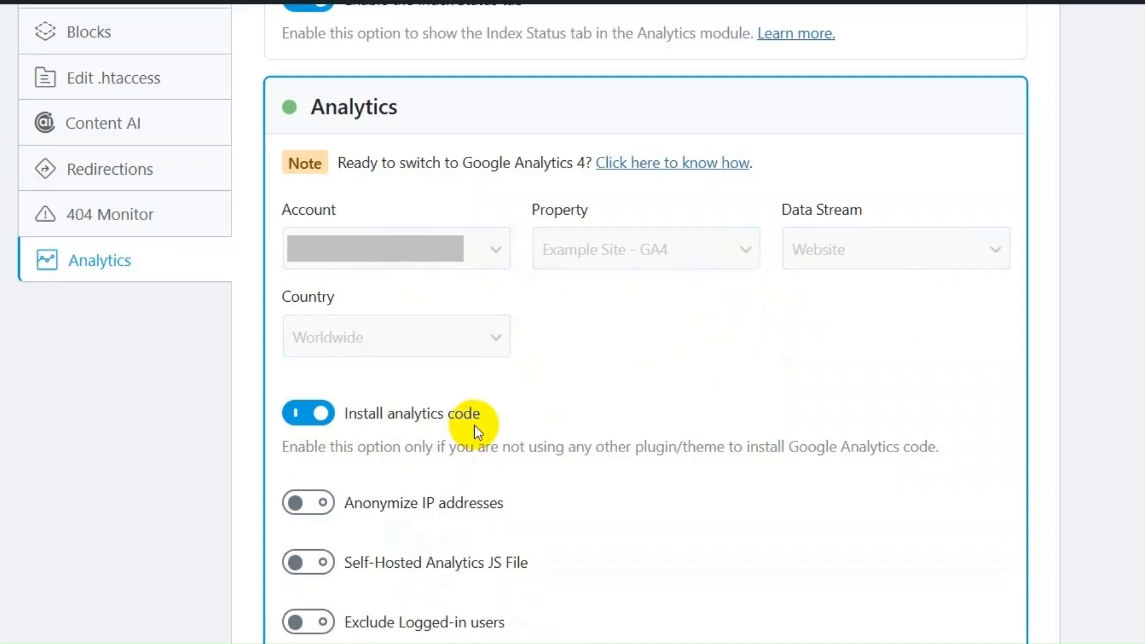
scroll(404, 155, down, 7)
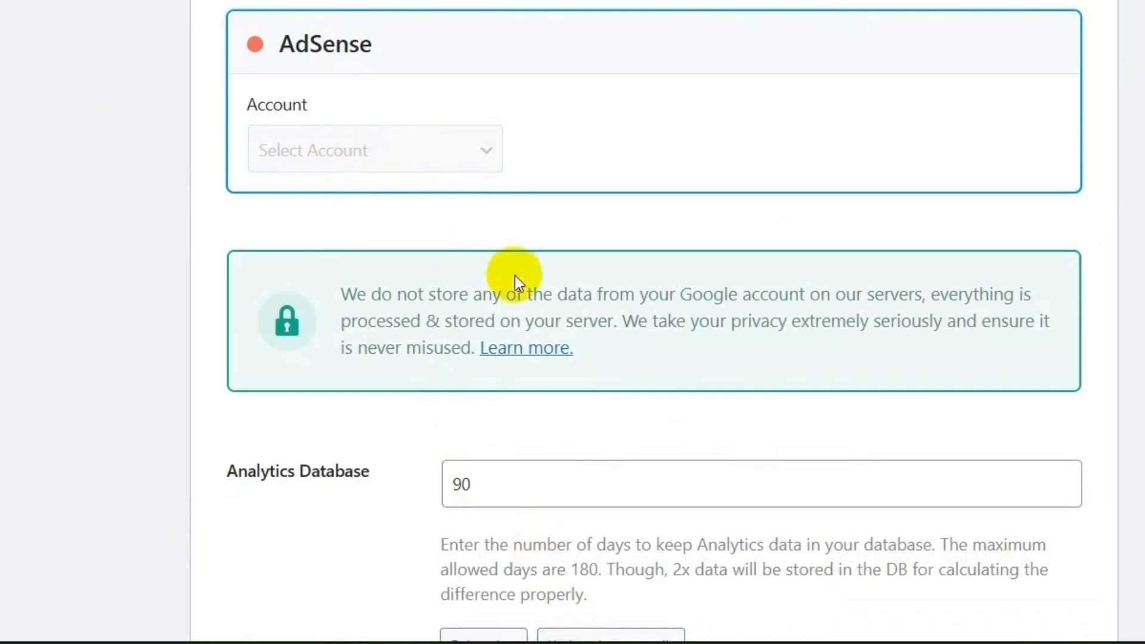
scroll(514, 275, down, 12)
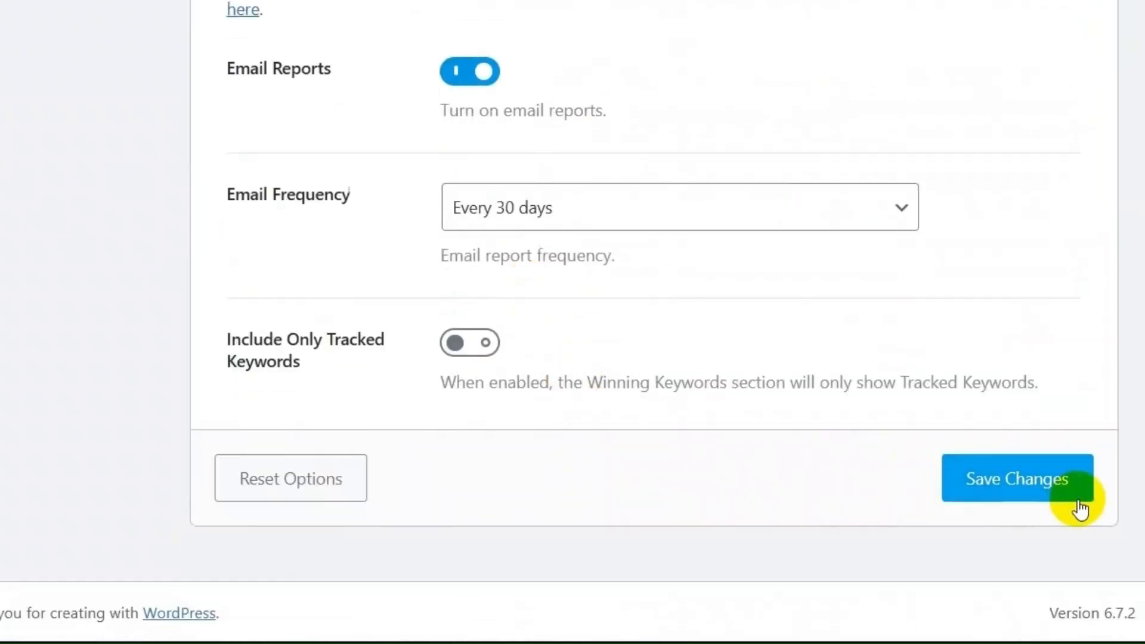
click(1068, 477)
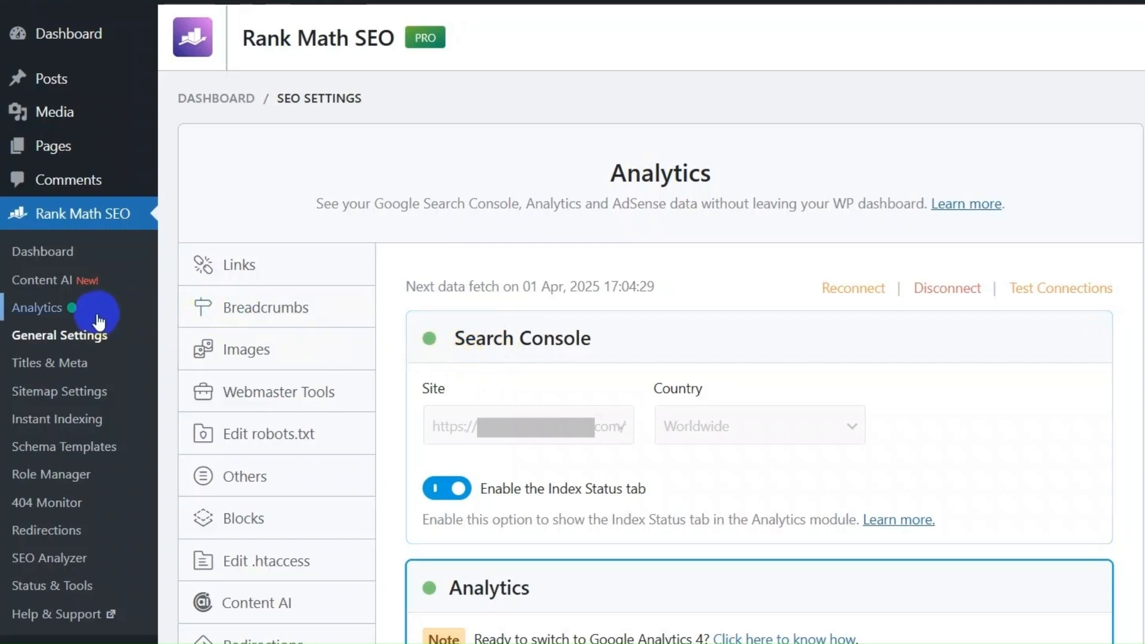
Examine the Analytics dashboard's optimization, search traffic and keyword overview, and its time range choices.
click(66, 311)
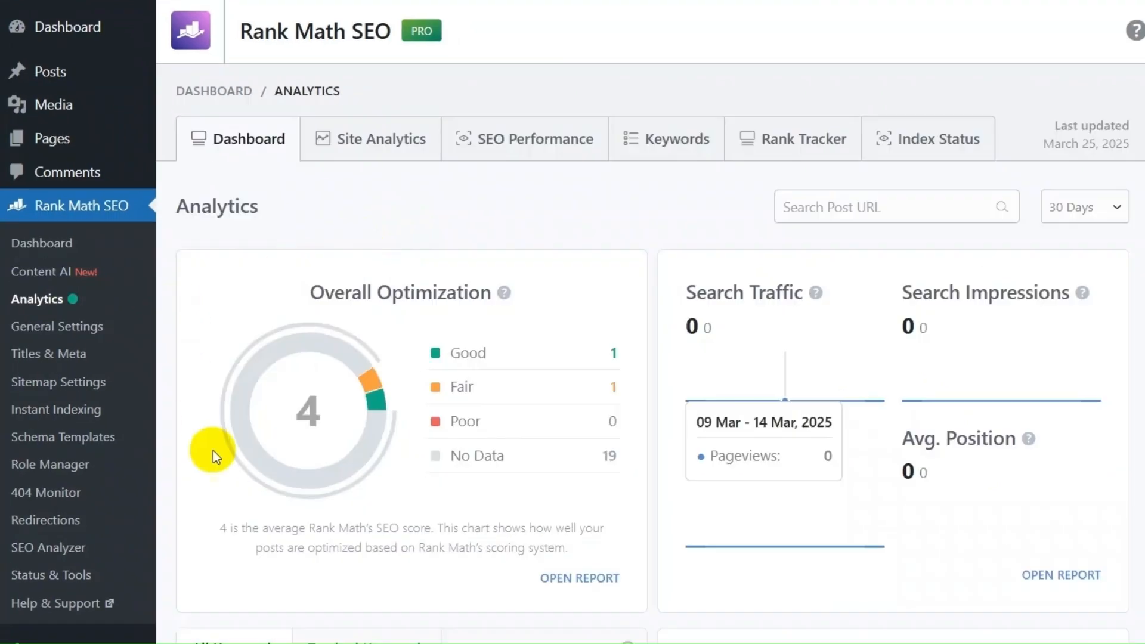
click(60, 307)
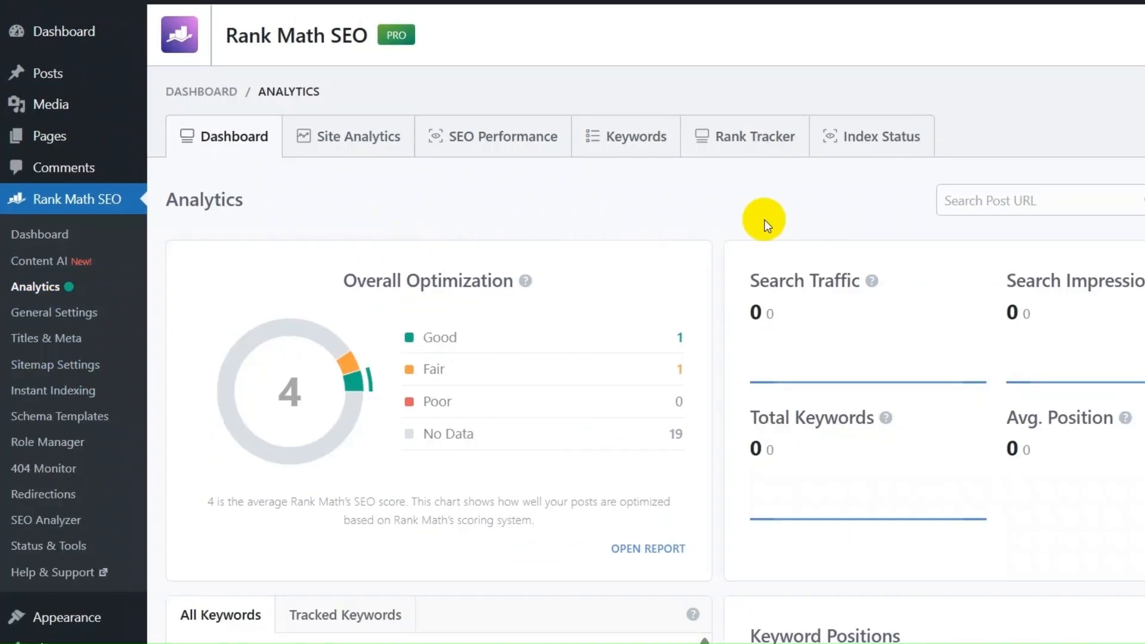
scroll(830, 220, down, 2)
scroll(829, 220, up, 2)
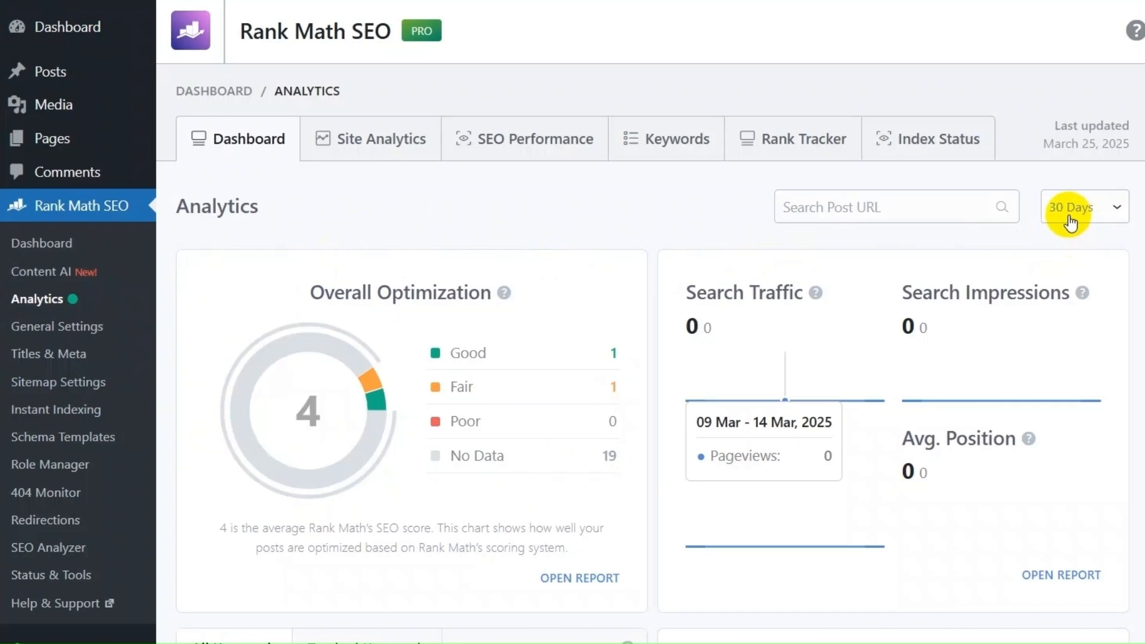
scroll(598, 374, down, 7)
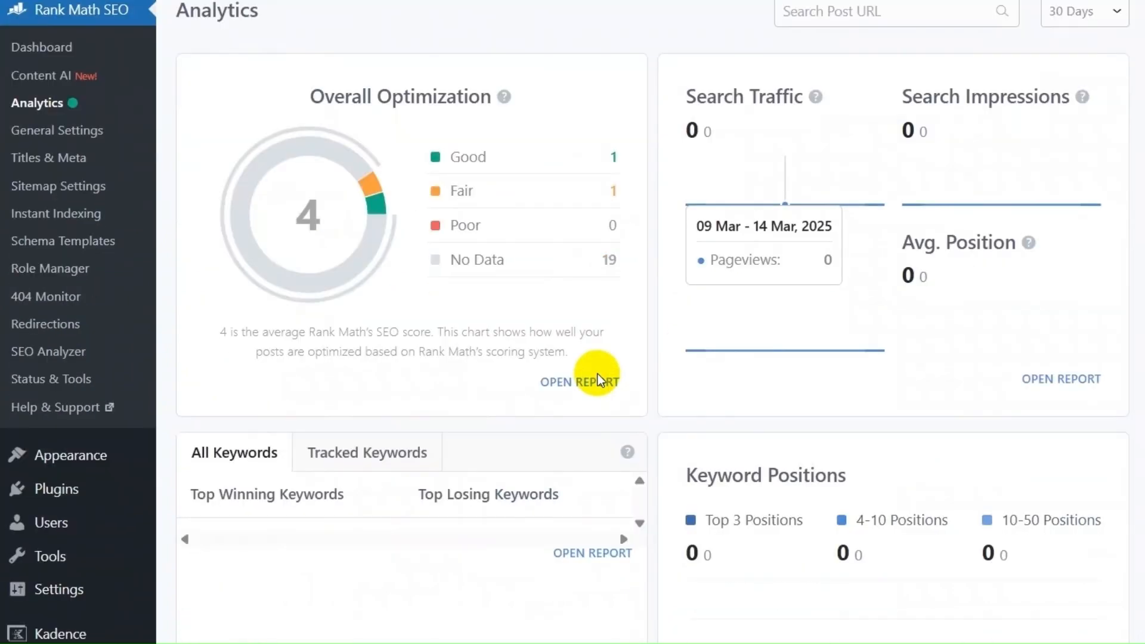
scroll(597, 374, up, 7)
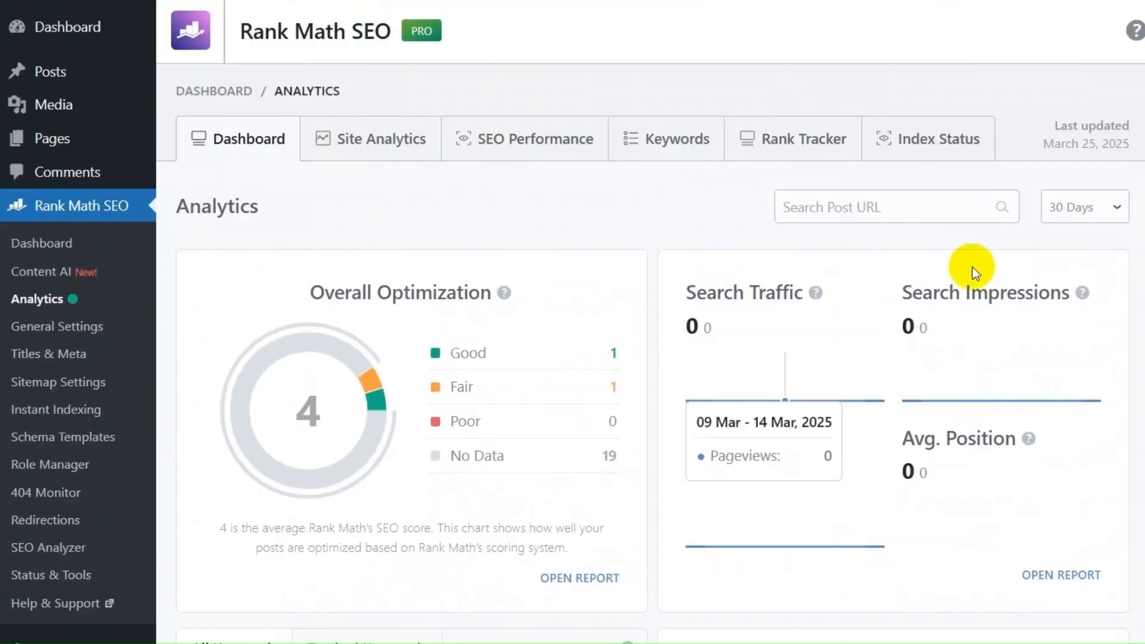
click(1079, 210)
click(1082, 286)
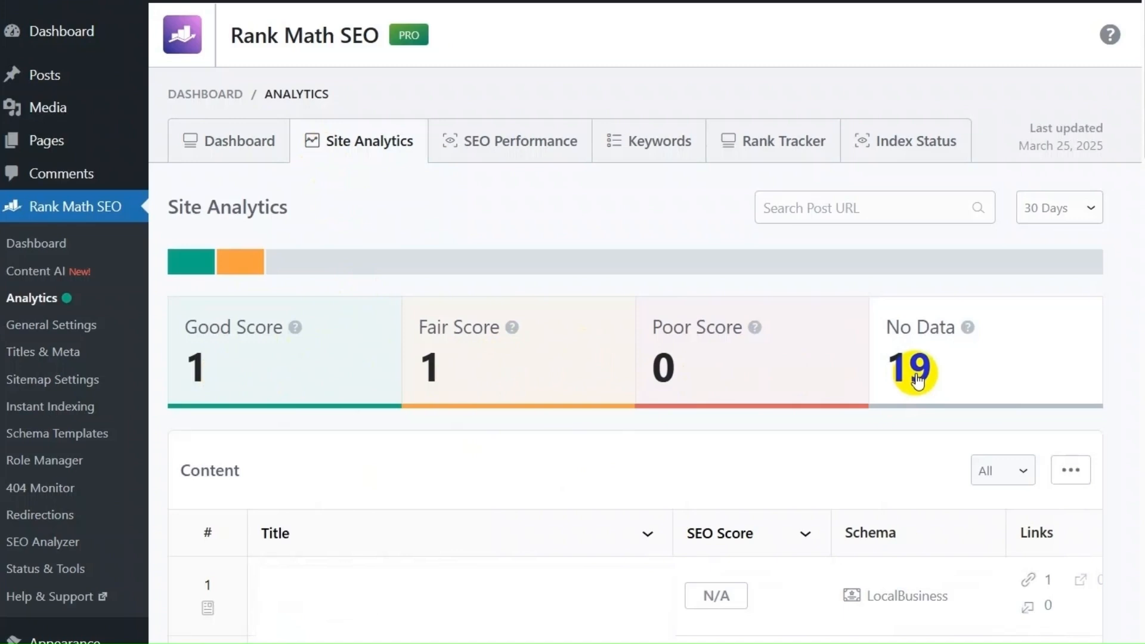
Examine the SEO Performance report with its search traffic, impressions, clicks, CTR and position metrics.
click(477, 149)
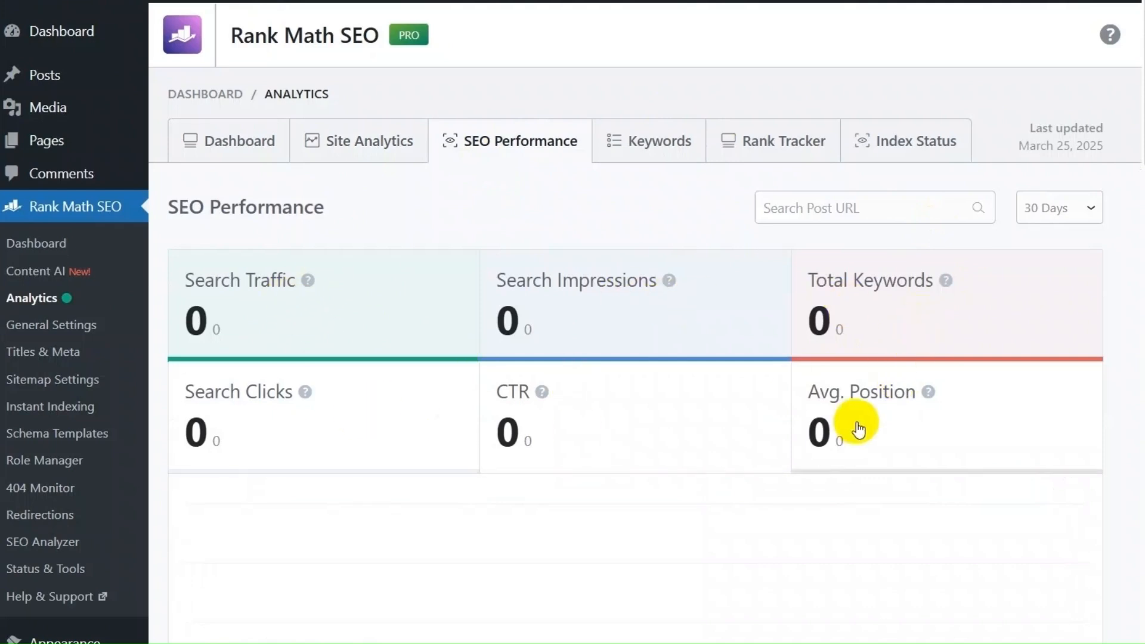
scroll(493, 440, down, 2)
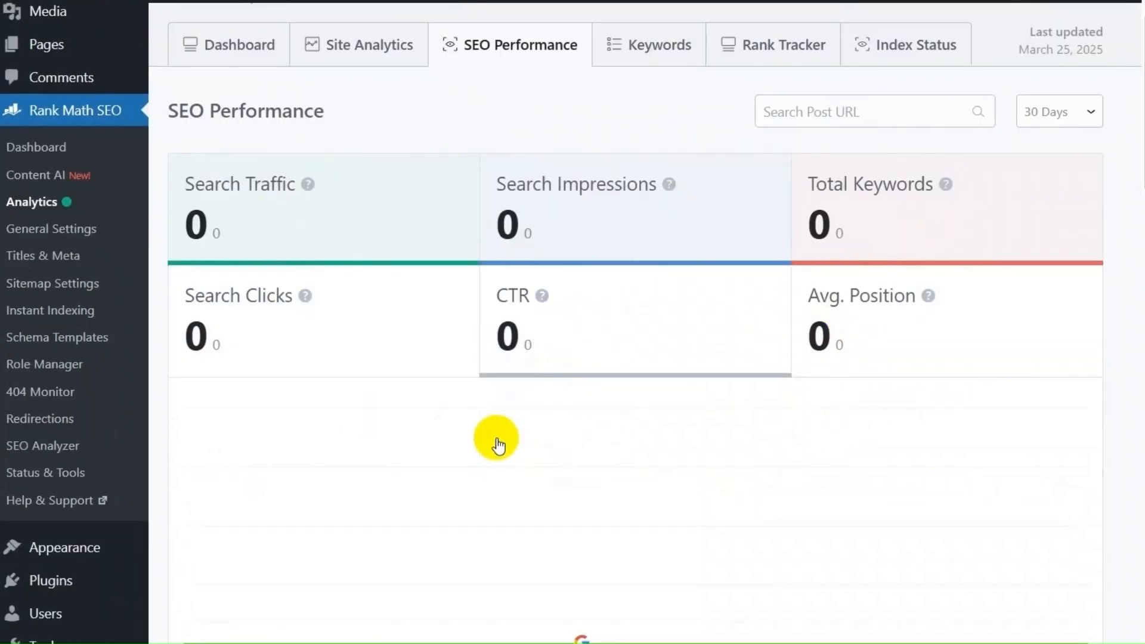
scroll(487, 334, down, 6)
scroll(489, 333, down, 2)
click(263, 192)
click(366, 207)
scroll(511, 313, up, 12)
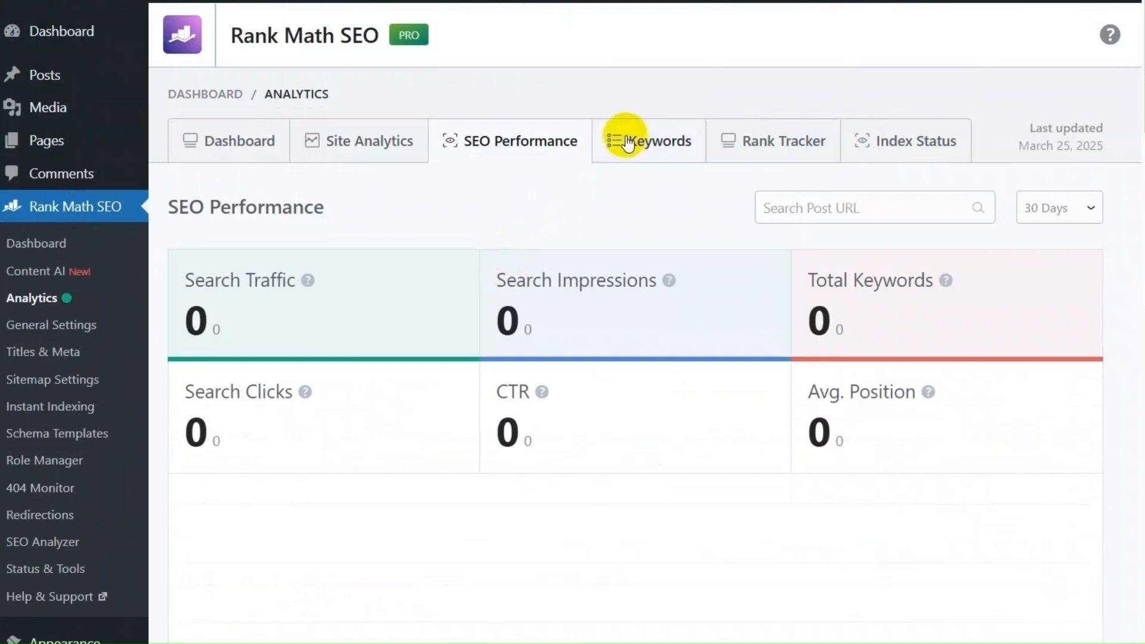
Check the Keywords report and set the SEO Performance report's time range to 7 days.
click(633, 149)
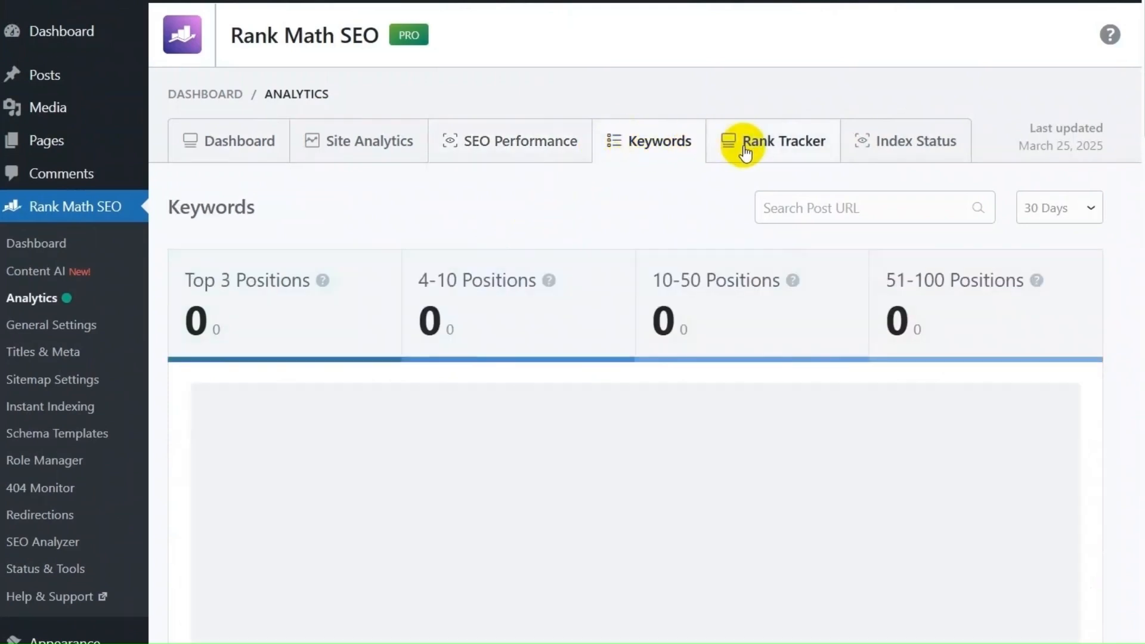
click(511, 137)
click(763, 207)
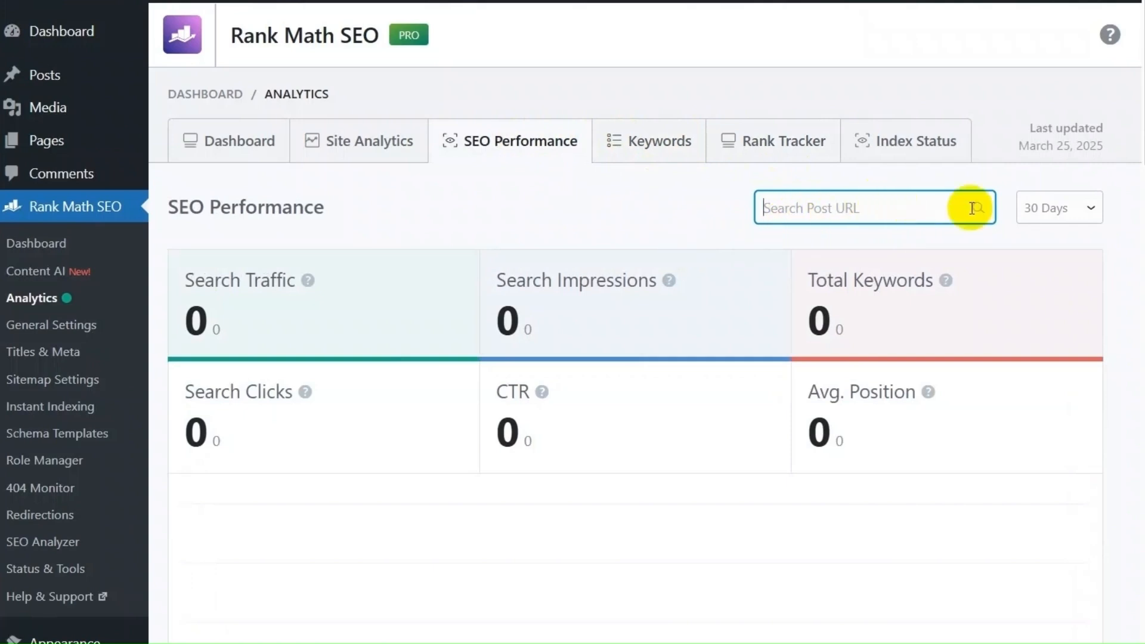
click(1035, 208)
click(1035, 228)
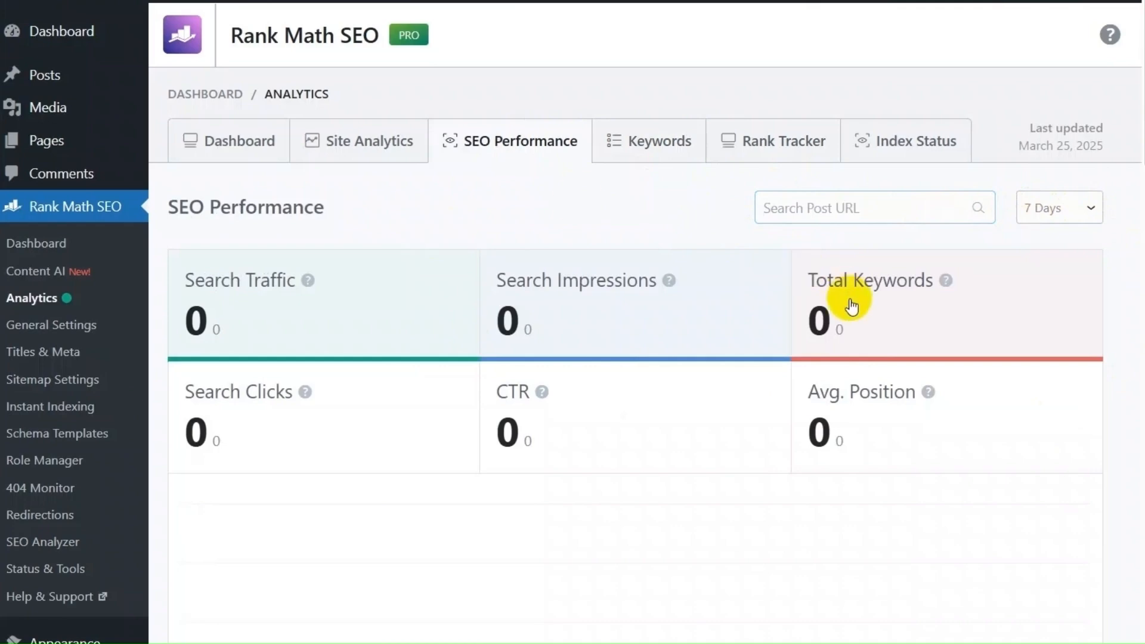
View the Keywords, Rank Tracker and Index Status reports in Analytics.
click(660, 140)
click(757, 150)
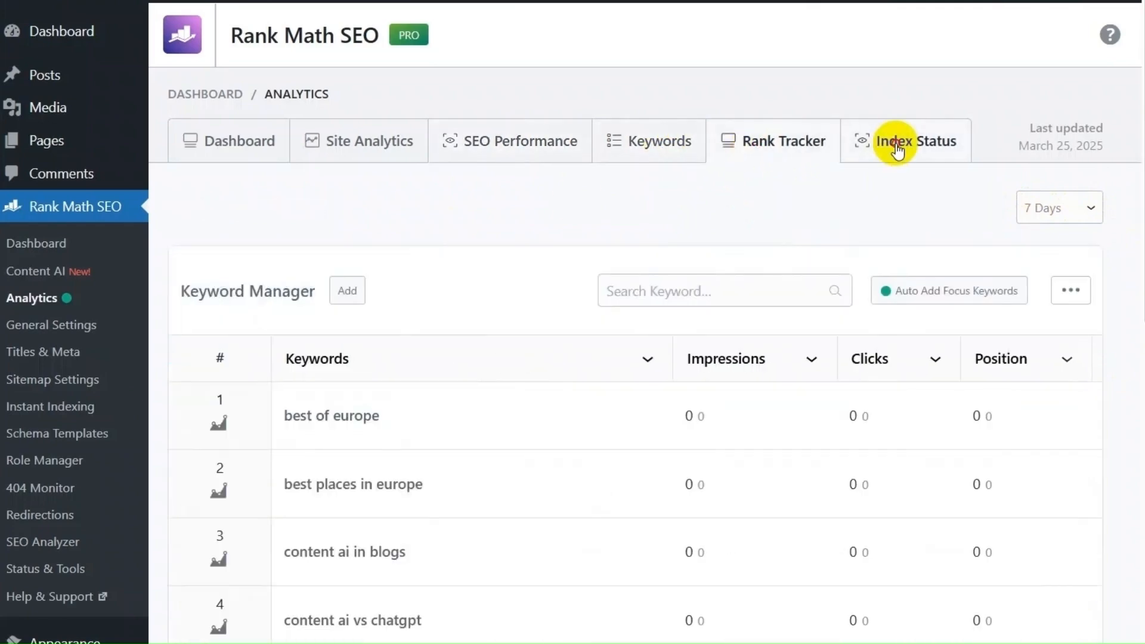
click(895, 146)
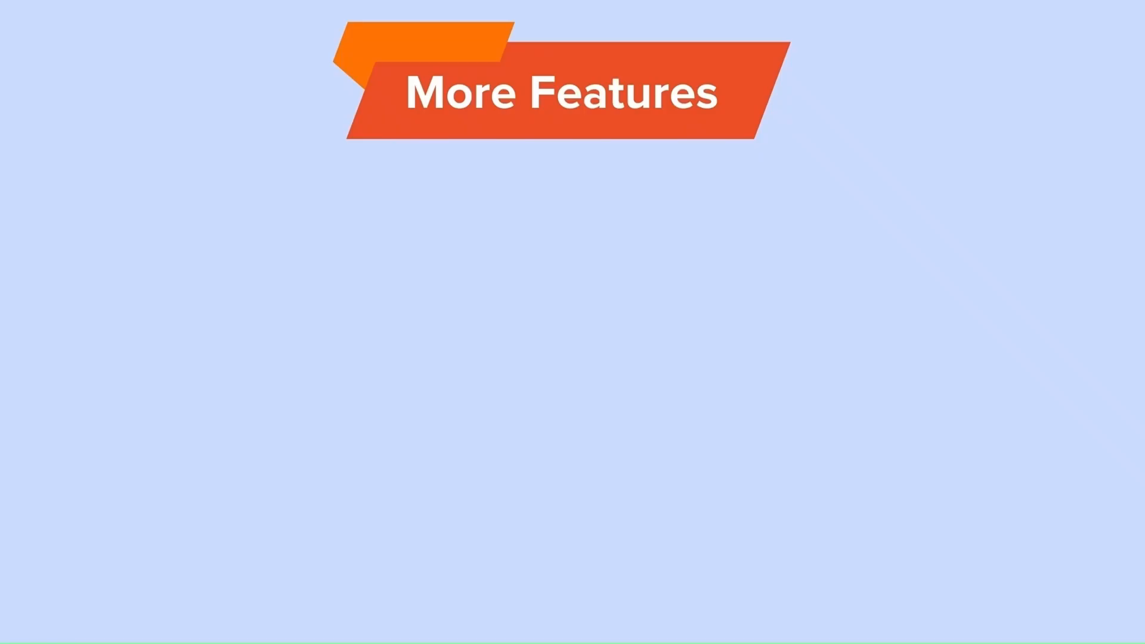